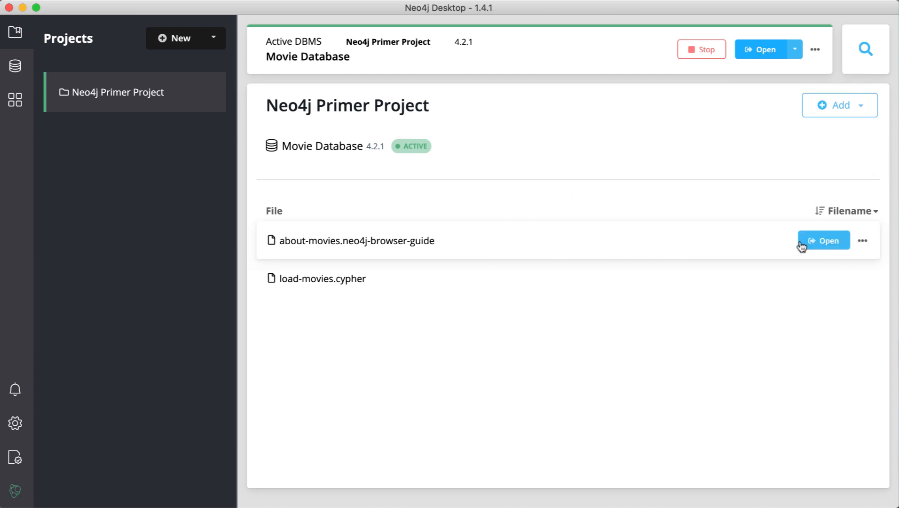
Open the about-movies guide and page forward through its slides to the DELETE slide.
{"action": "left_click", "coordinate": [816, 242]}
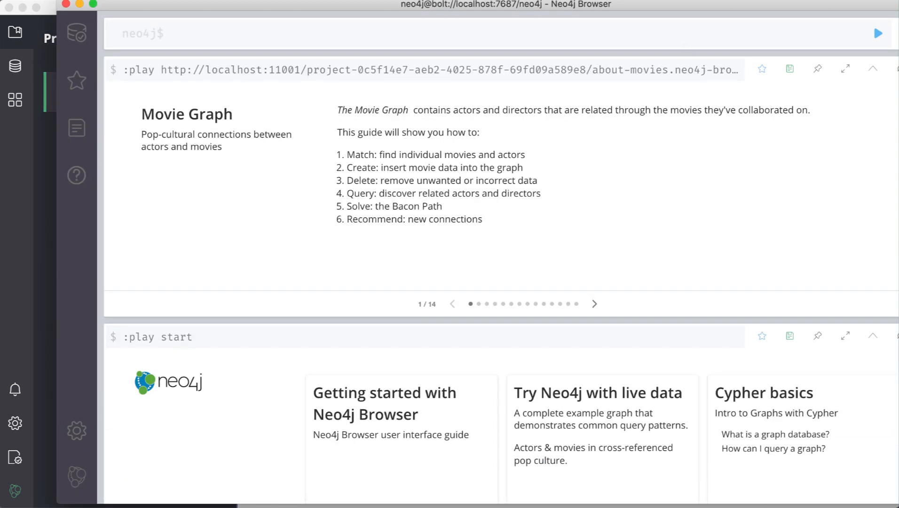
{"action": "left_click_drag", "start_coordinate": [898, 10], "coordinate": [880, 13]}
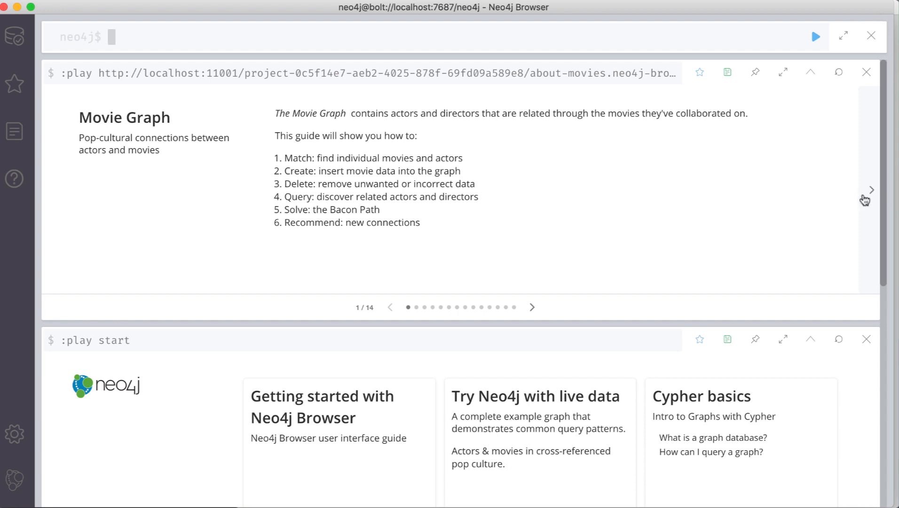
{"action": "left_click", "coordinate": [866, 193]}
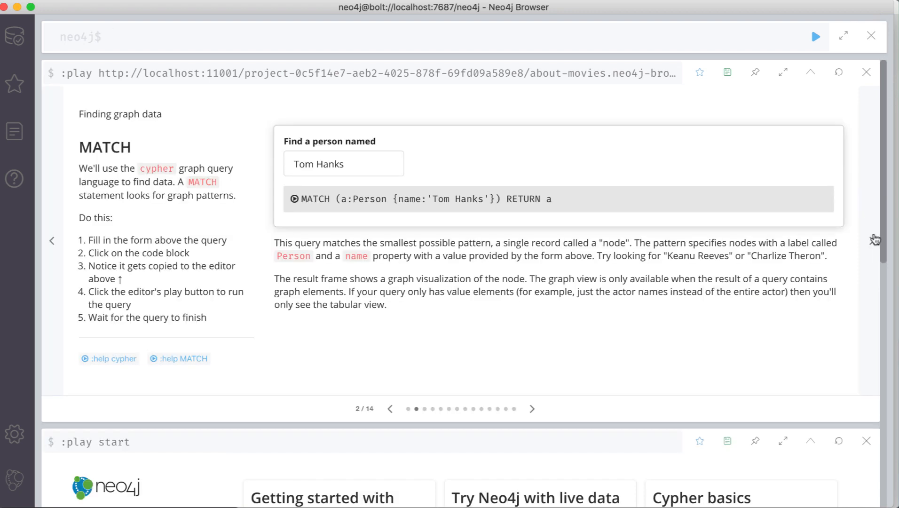
{"action": "left_click", "coordinate": [872, 241]}
{"action": "left_click", "coordinate": [871, 240]}
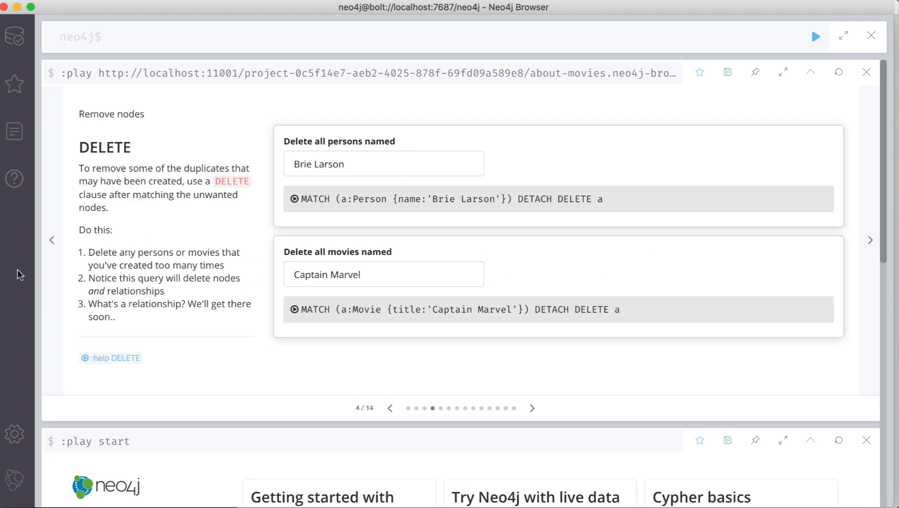
Return to the MATCH slide (2 of 14) and load the Tom Hanks query into the editor.
{"action": "left_click", "coordinate": [50, 240]}
{"action": "left_click", "coordinate": [50, 238]}
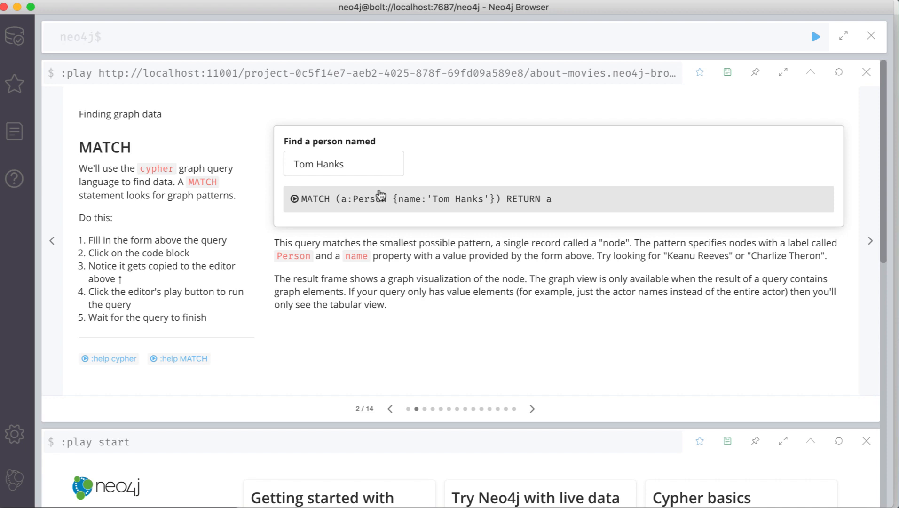
{"action": "left_click", "coordinate": [380, 196]}
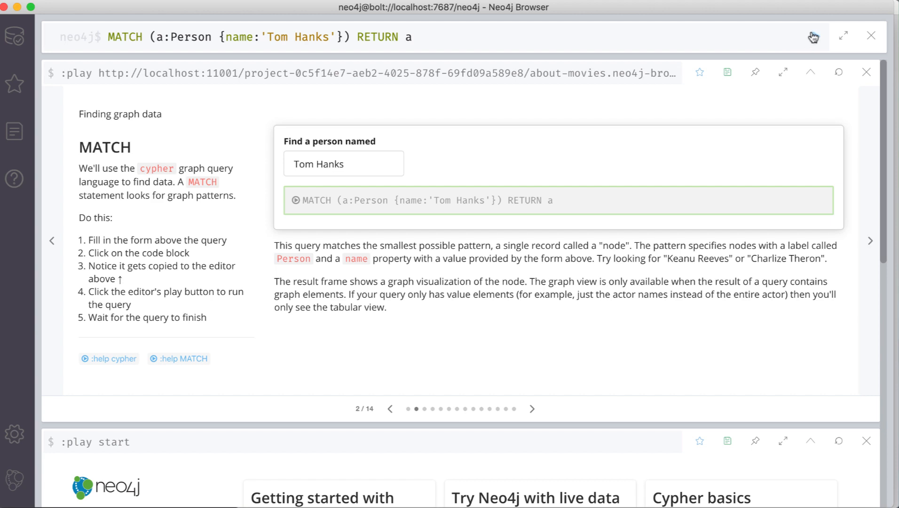
Run the Tom Hanks query and expand his node to show his connected movies.
{"action": "left_click", "coordinate": [813, 38]}
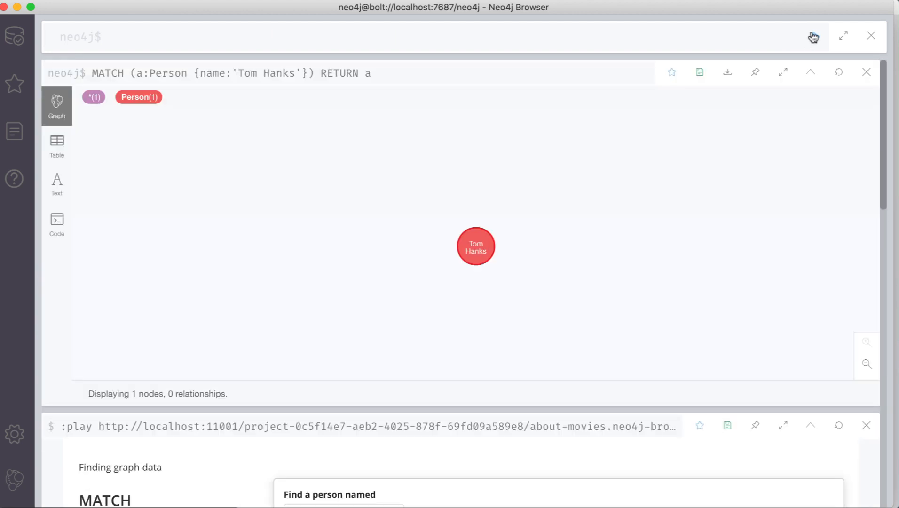
{"action": "left_click", "coordinate": [471, 251]}
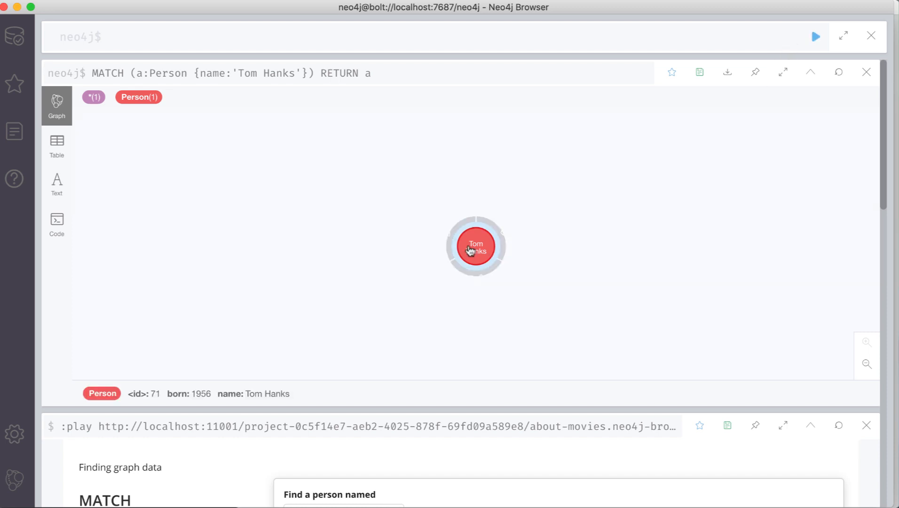
{"action": "left_click", "coordinate": [477, 283]}
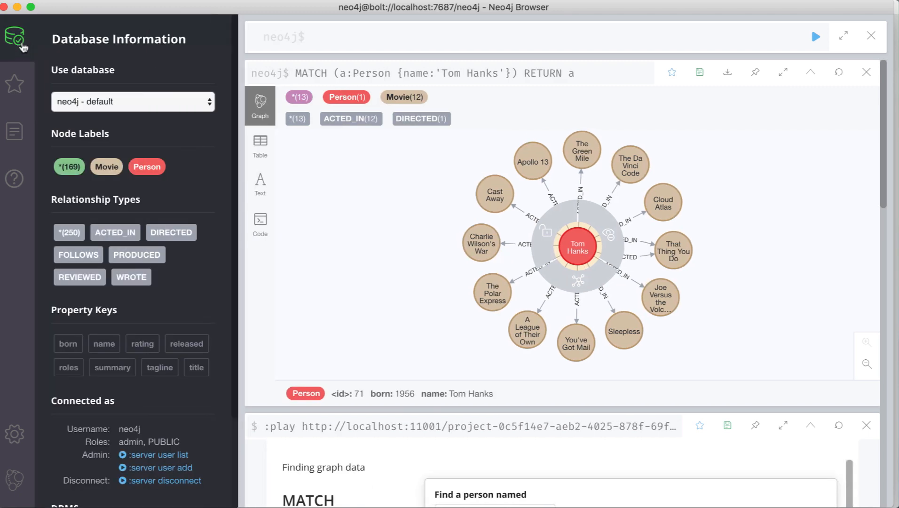
List 25 Movie-labelled nodes and expand Rescue Dawn to show its cast.
{"action": "left_click", "coordinate": [18, 45]}
{"action": "left_click", "coordinate": [116, 172]}
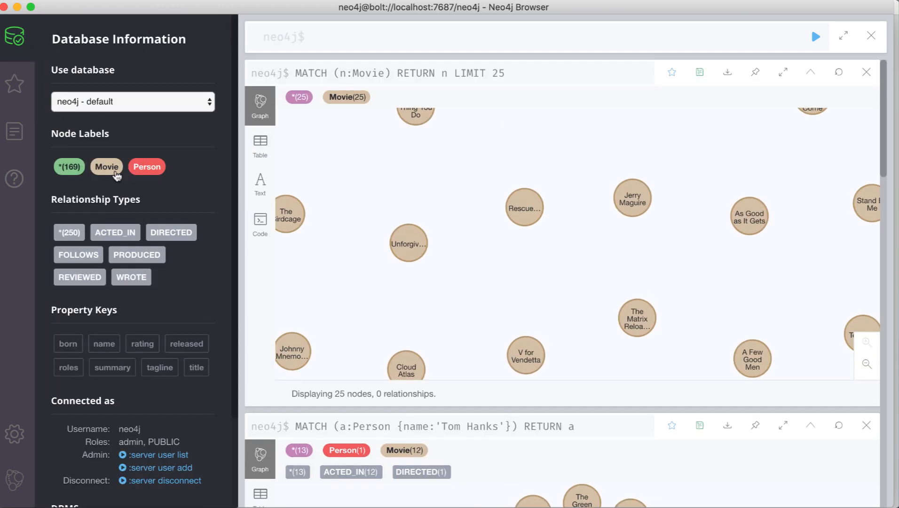
{"action": "left_click", "coordinate": [524, 208]}
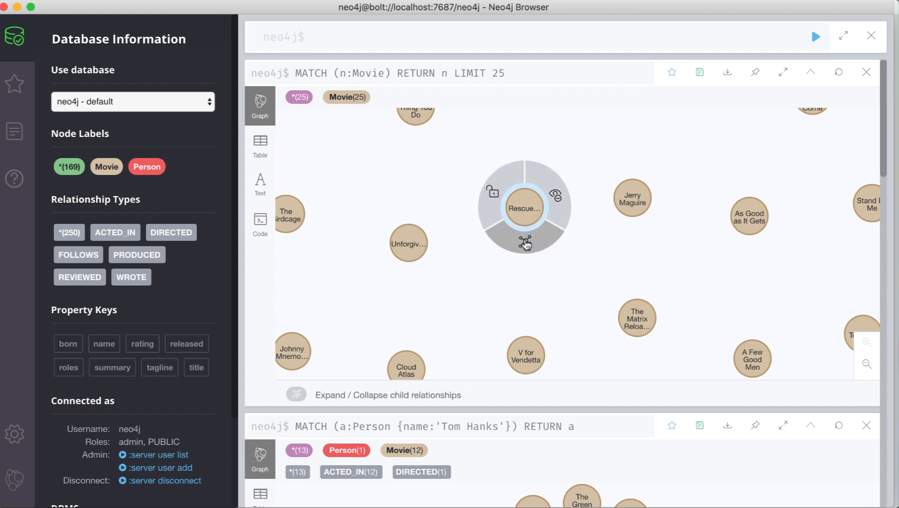
{"action": "left_click", "coordinate": [525, 243]}
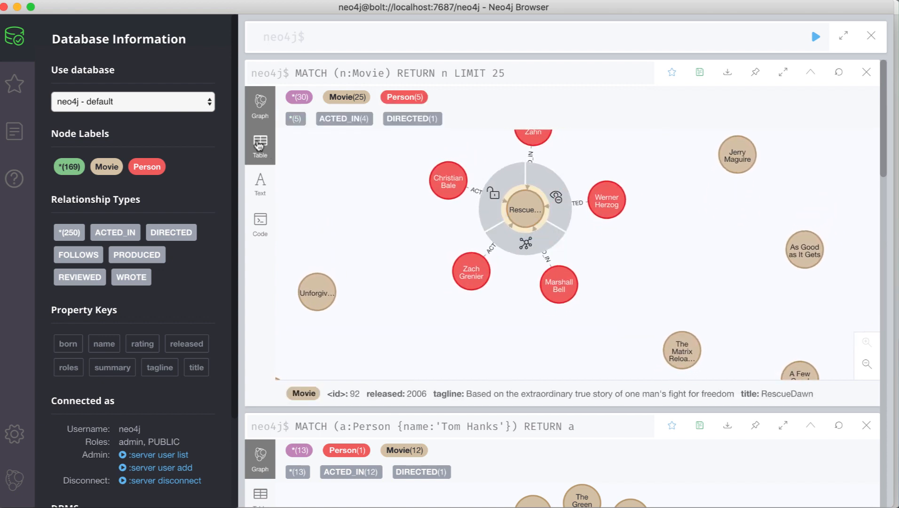
View the movie results as a table, switch back to graph, and close the Browser.
{"action": "left_click", "coordinate": [259, 144]}
{"action": "scroll", "coordinate": [487, 241], "scroll_direction": "down", "scroll_amount": 15}
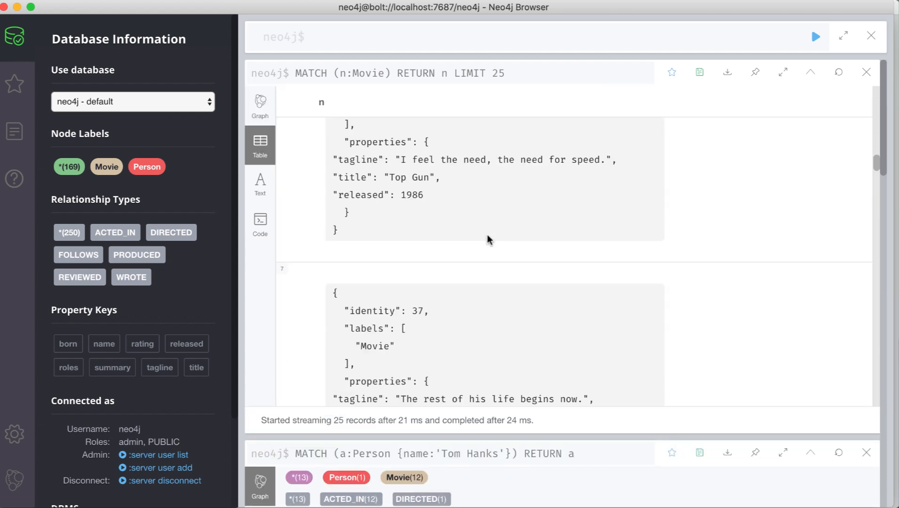
{"action": "scroll", "coordinate": [487, 240], "scroll_direction": "up", "scroll_amount": 15}
{"action": "left_click", "coordinate": [260, 104]}
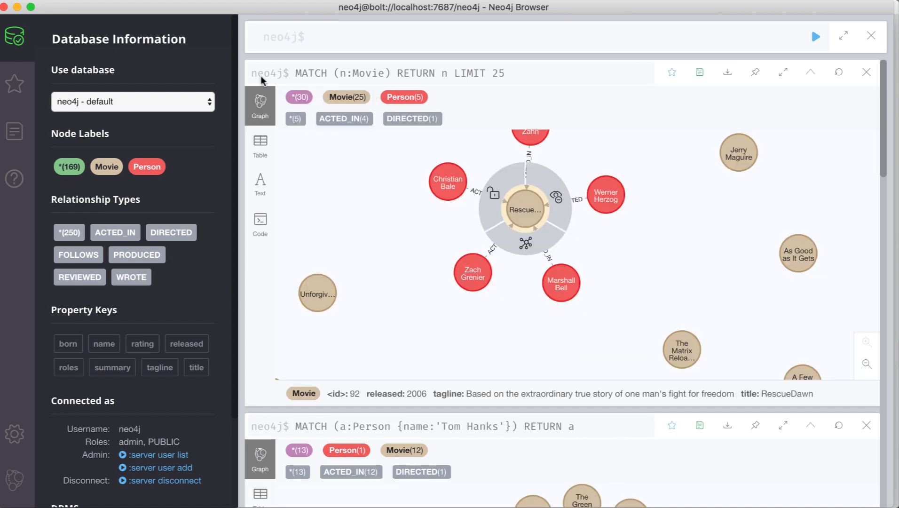
{"action": "left_click", "coordinate": [4, 7]}
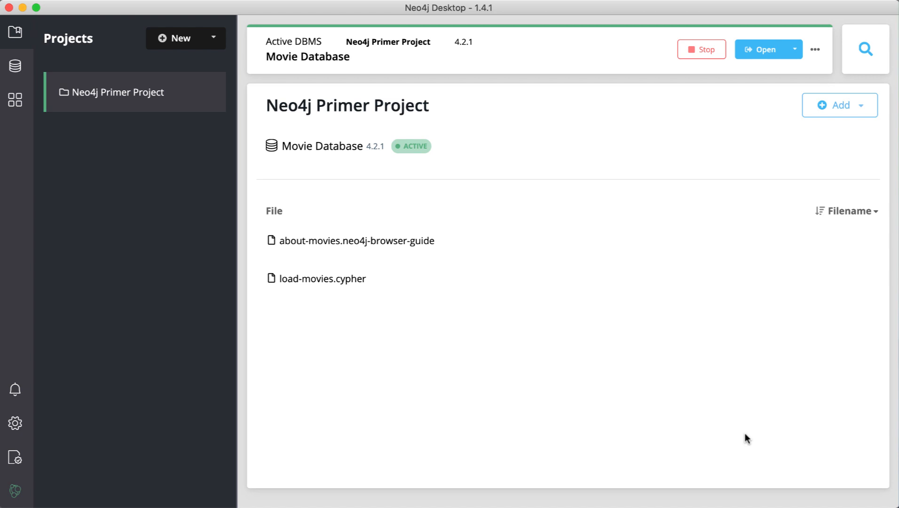
{"action": "left_click", "coordinate": [863, 111]}
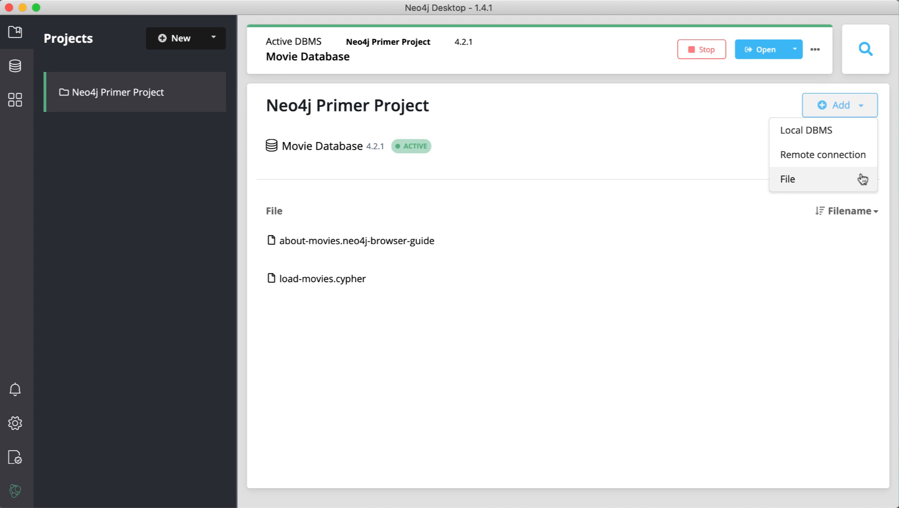
{"action": "left_click", "coordinate": [724, 203]}
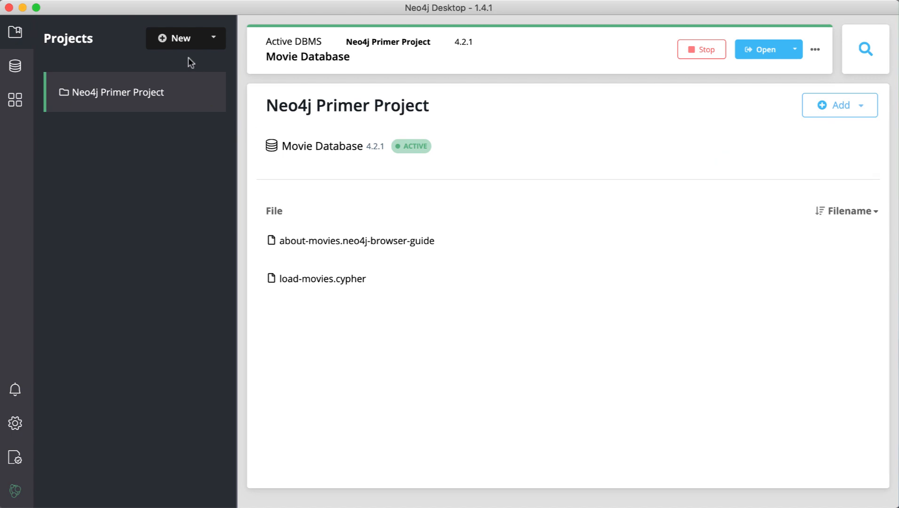
Create a new project, rename it from Project to MyProject, and show its Add choices.
{"action": "left_click", "coordinate": [176, 40]}
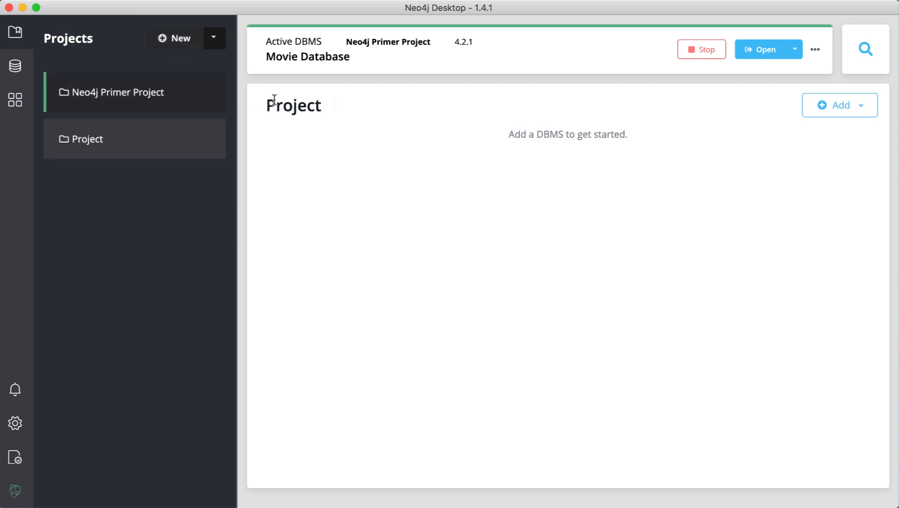
{"action": "mouse_move", "coordinate": [311, 110]}
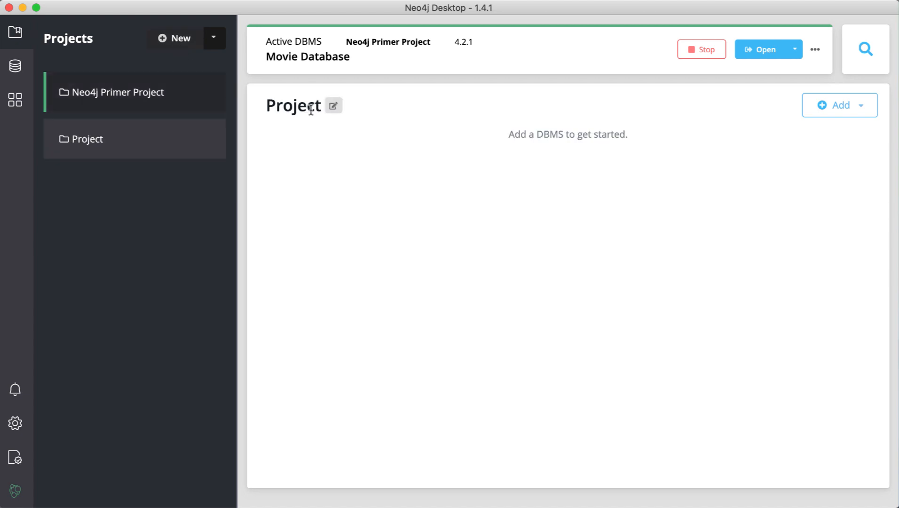
{"action": "left_click", "coordinate": [333, 108]}
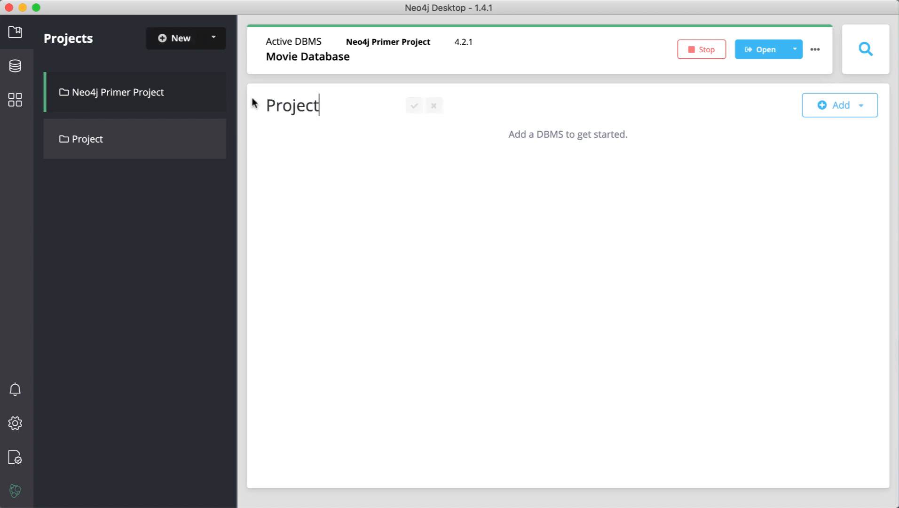
{"action": "left_click", "coordinate": [267, 105]}
{"action": "type", "text": "M"}
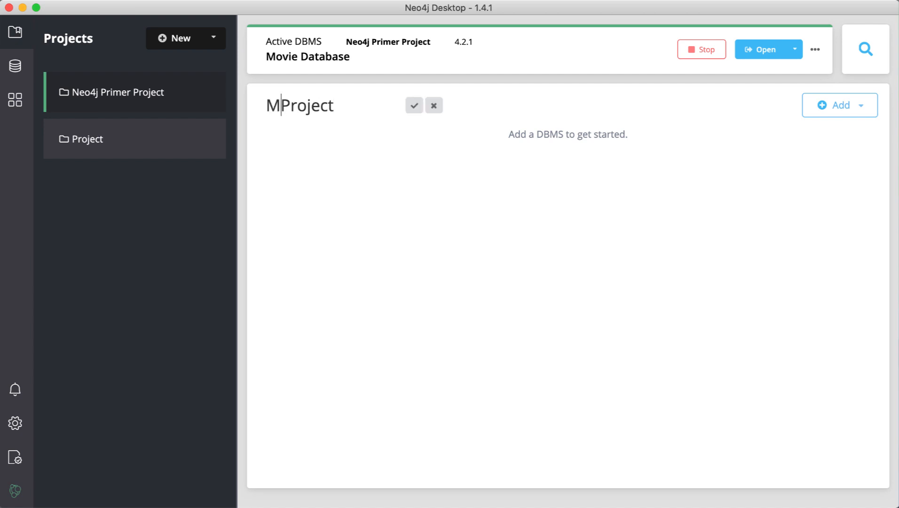
{"action": "type", "text": "y"}
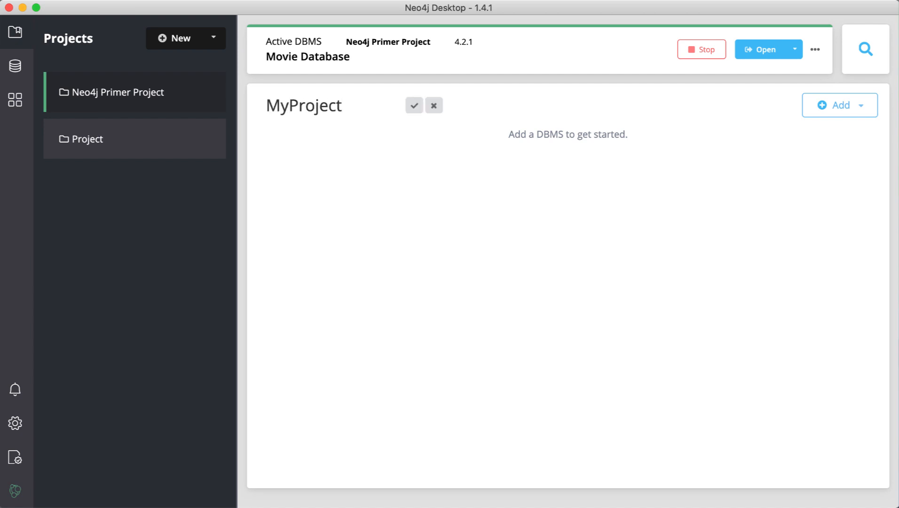
{"action": "left_click", "coordinate": [416, 106]}
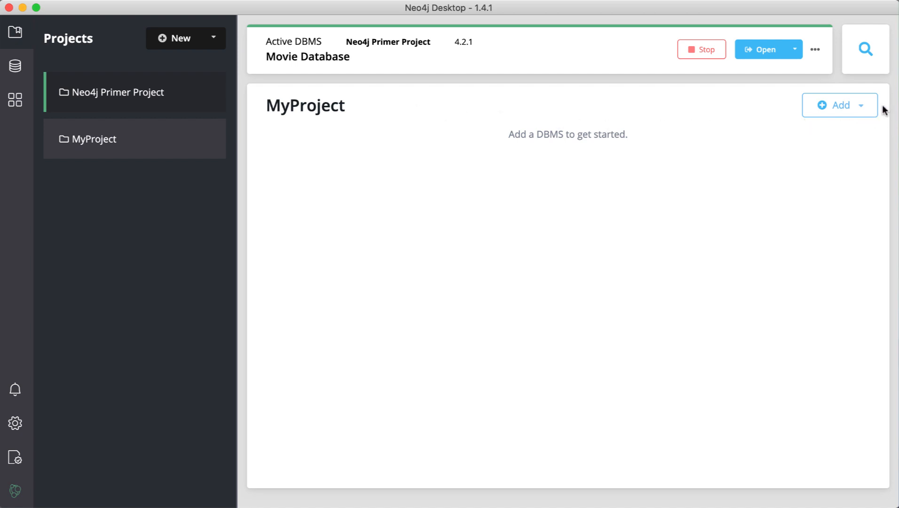
{"action": "left_click", "coordinate": [866, 111]}
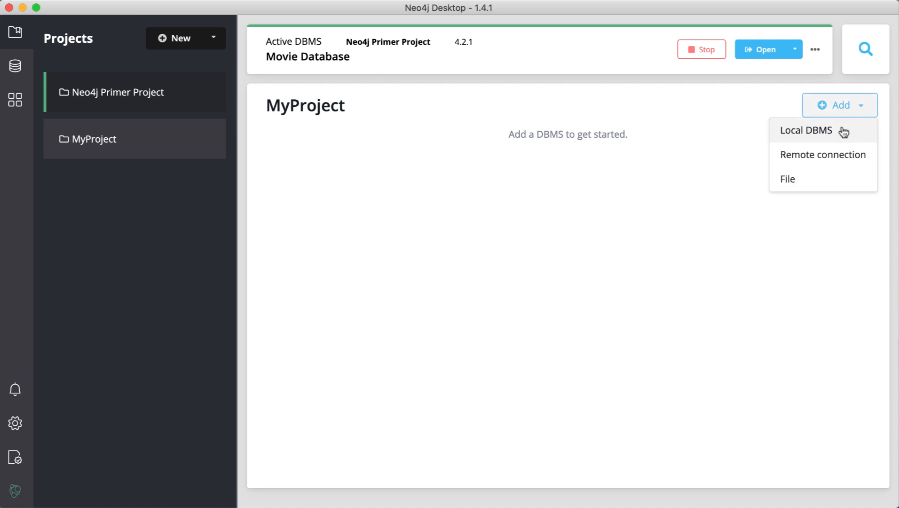
Create local DBMS MyDBMS, version 4.2.1, with a password set.
{"action": "left_click", "coordinate": [843, 133]}
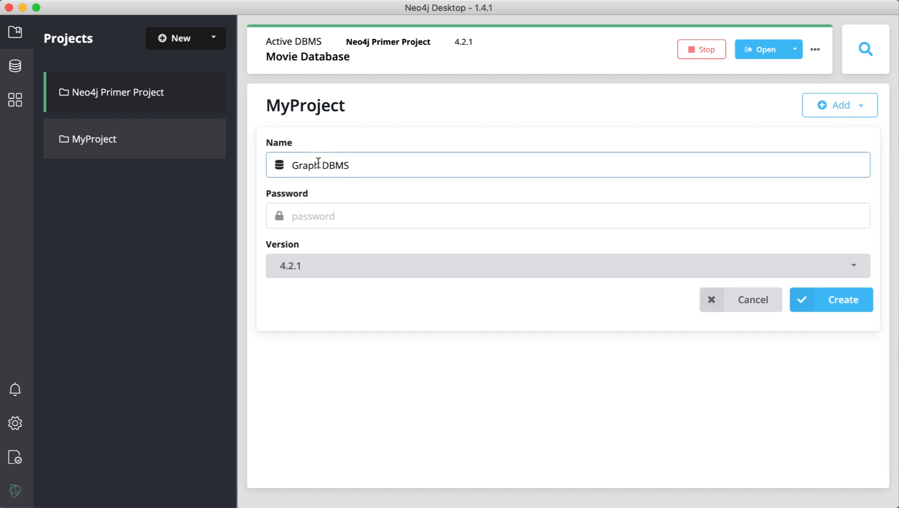
{"action": "left_click_drag", "start_coordinate": [323, 164], "coordinate": [287, 160]}
{"action": "type", "text": "My"}
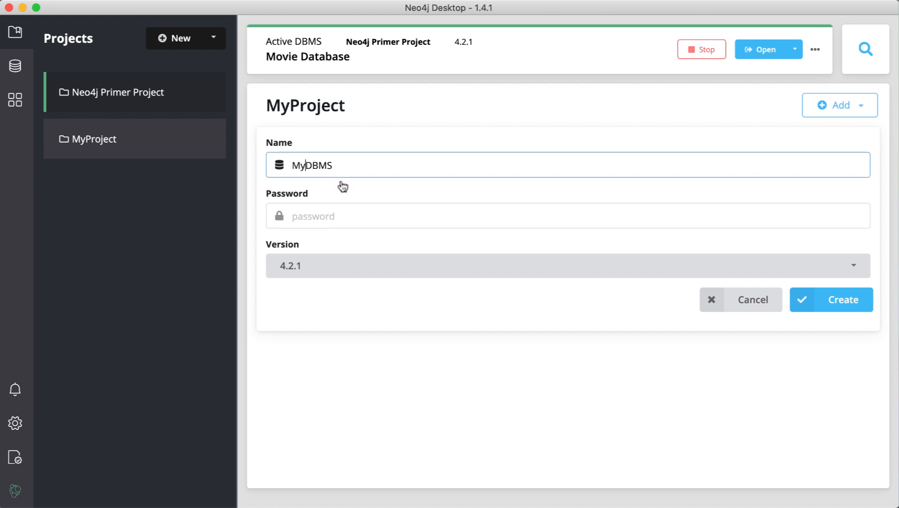
{"action": "left_click", "coordinate": [354, 216]}
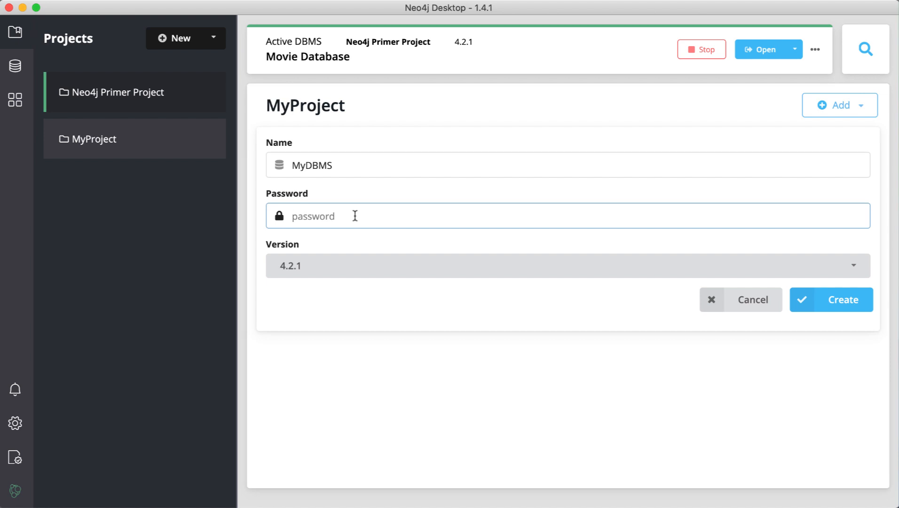
{"action": "type", "text": "test12"}
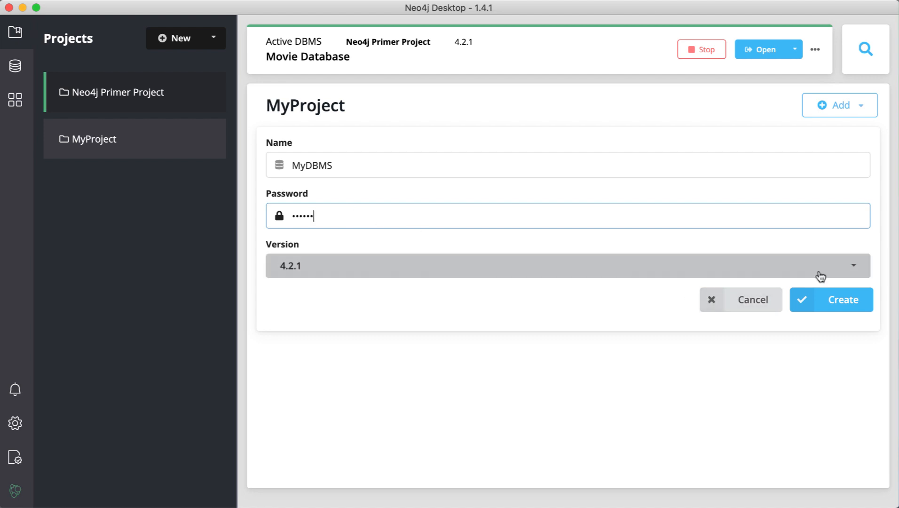
{"action": "left_click", "coordinate": [852, 270]}
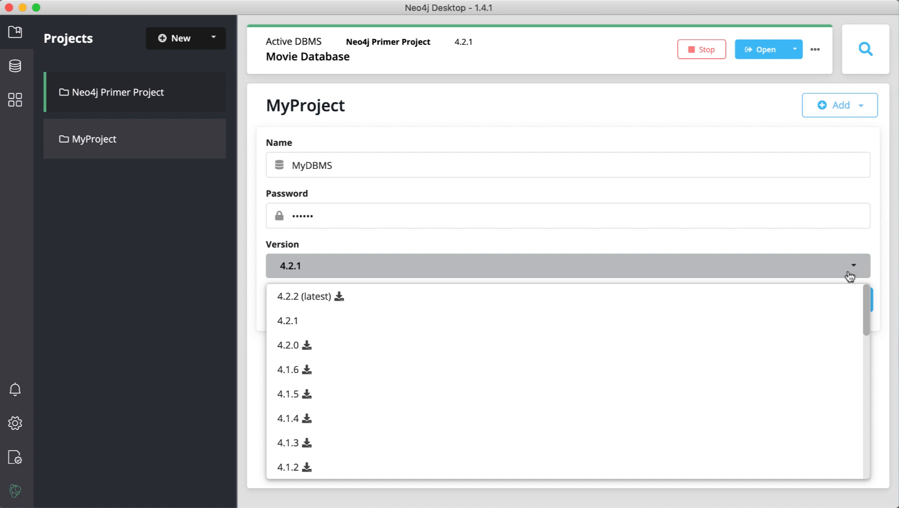
{"action": "left_click", "coordinate": [832, 315]}
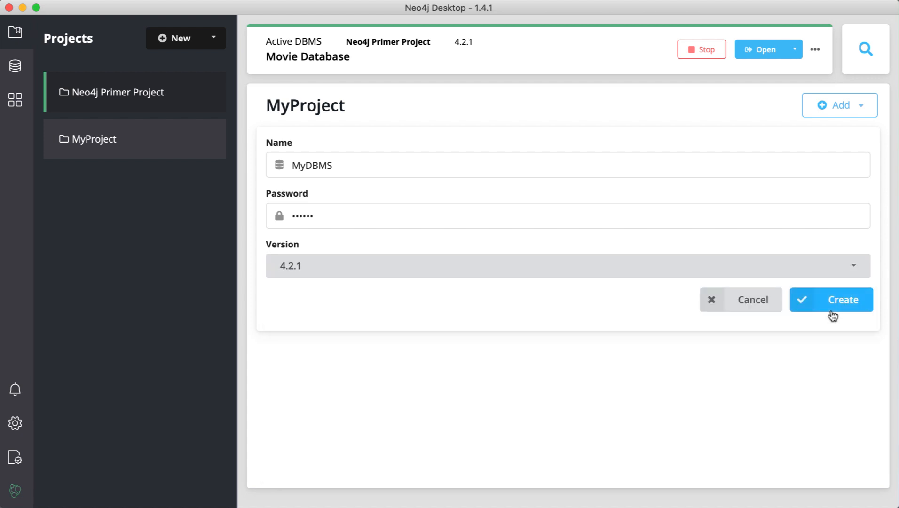
{"action": "left_click", "coordinate": [837, 301]}
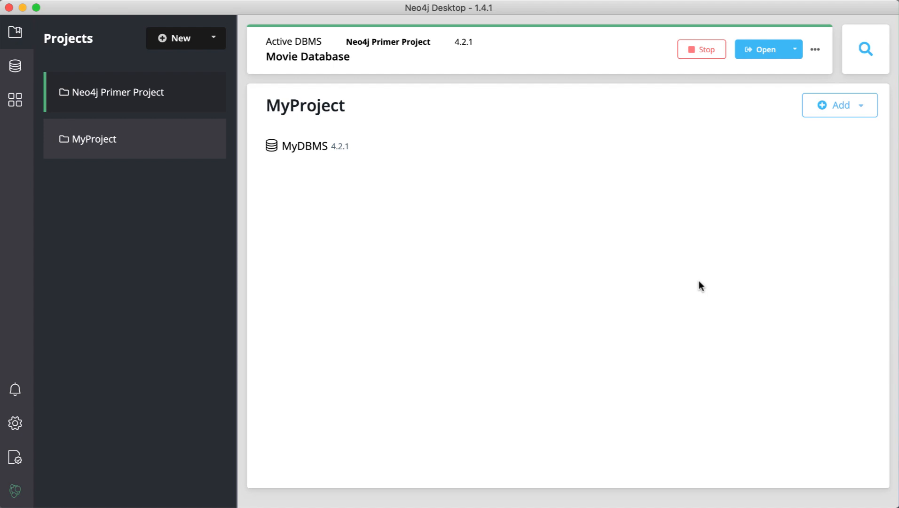
{"action": "mouse_move", "coordinate": [520, 137]}
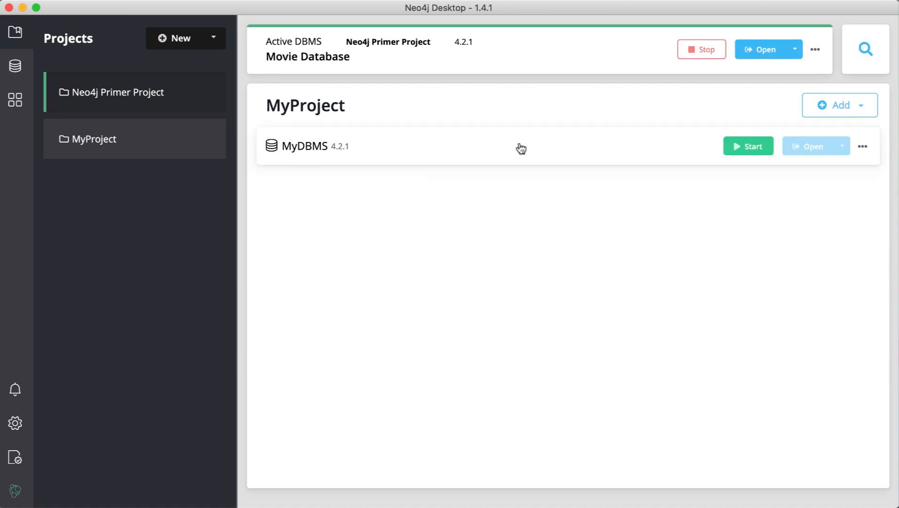
{"action": "left_click", "coordinate": [520, 148]}
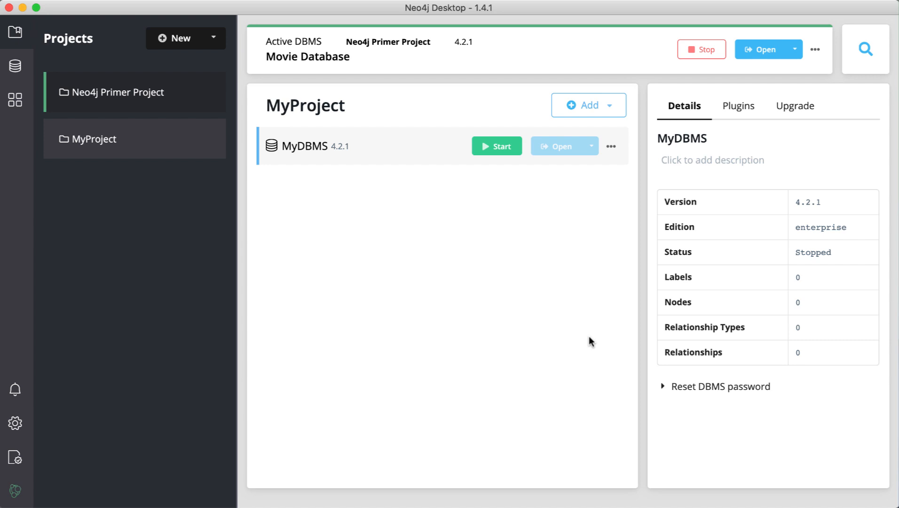
{"action": "left_click", "coordinate": [742, 106]}
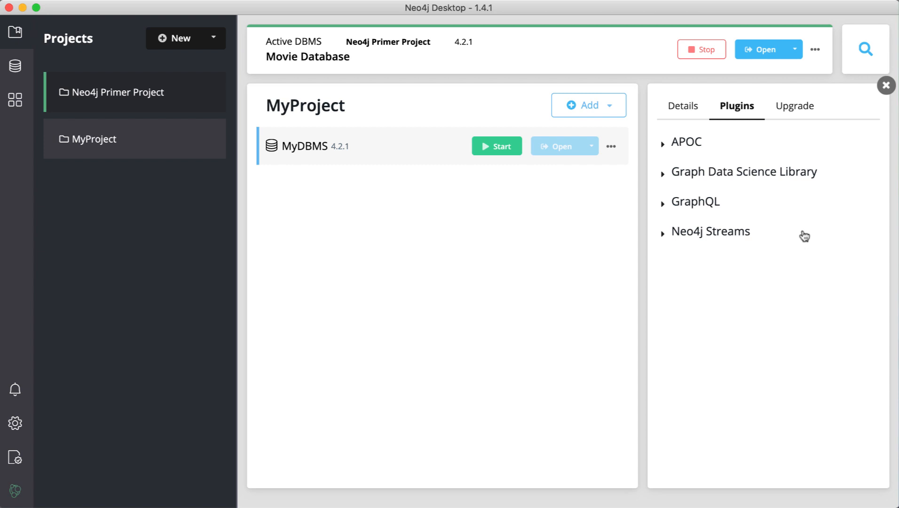
{"action": "left_click", "coordinate": [799, 110]}
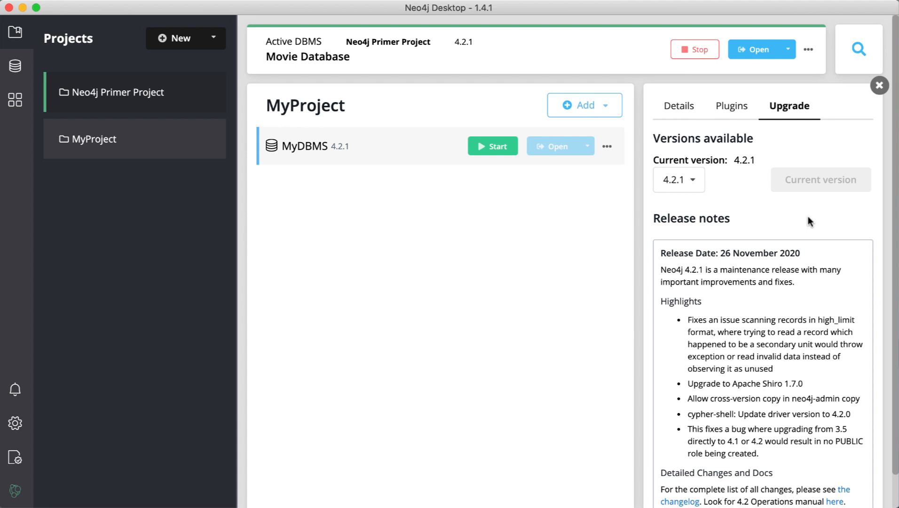
{"action": "left_click", "coordinate": [878, 85]}
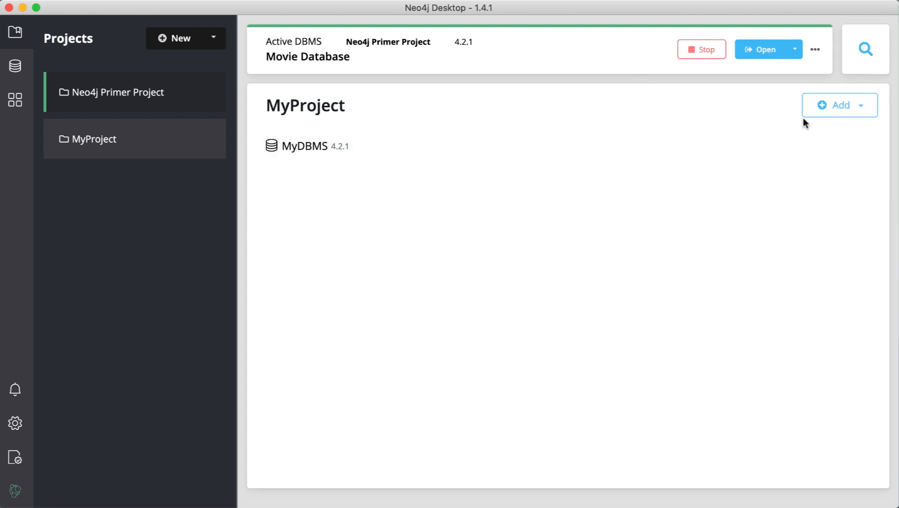
Add a local DBMS named MyDBMS2 with a password to MyProject.
{"action": "left_click", "coordinate": [860, 108]}
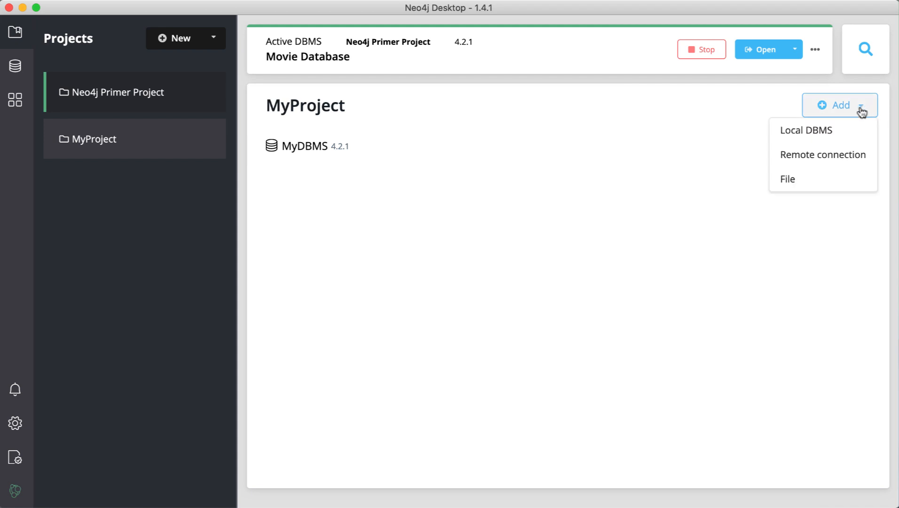
{"action": "left_click", "coordinate": [830, 133]}
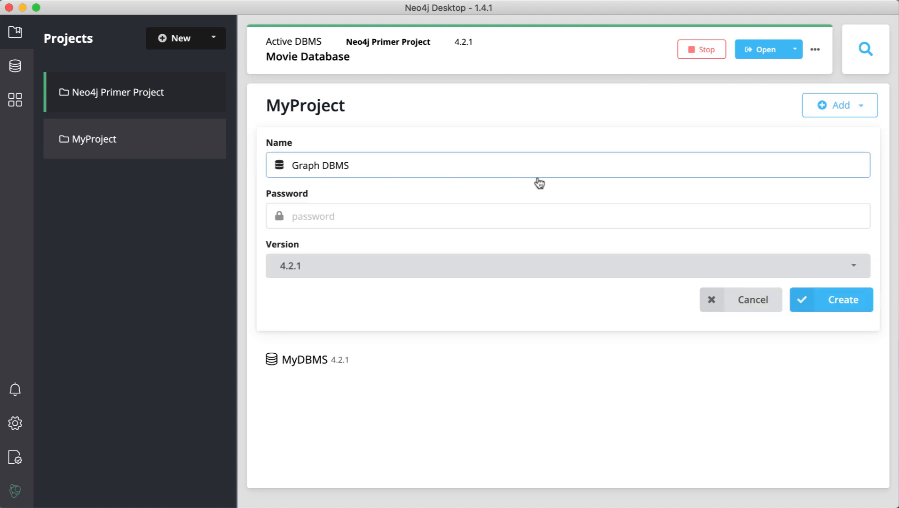
{"action": "left_click", "coordinate": [323, 164]}
{"action": "key", "text": "BackSpace"}
{"action": "key", "text": "BackSpace"}
{"action": "key", "text": "BackSpace"}
{"action": "key", "text": "BackSpace"}
{"action": "key", "text": "BackSpace"}
{"action": "key", "text": "BackSpace"}
{"action": "type", "text": "MyDBMS"}
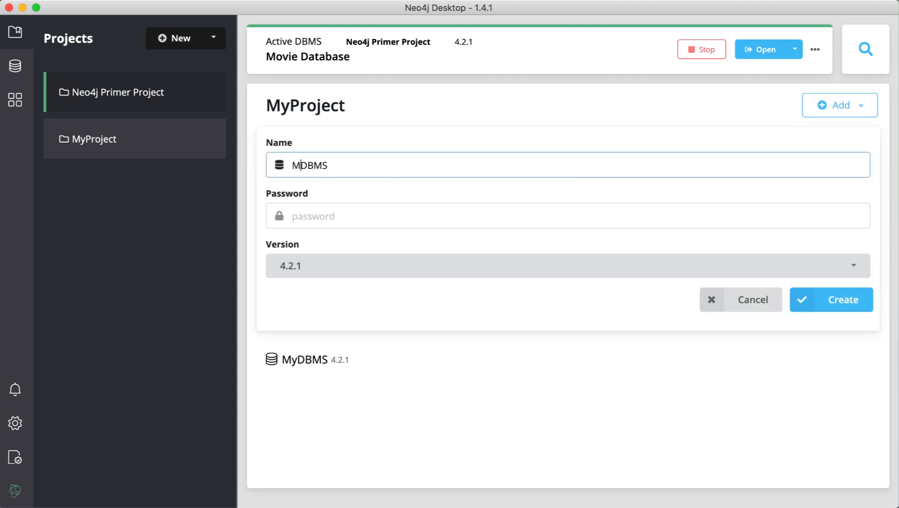
{"action": "type", "text": "2"}
{"action": "left_click", "coordinate": [314, 214]}
{"action": "type", "text": "passwd"}
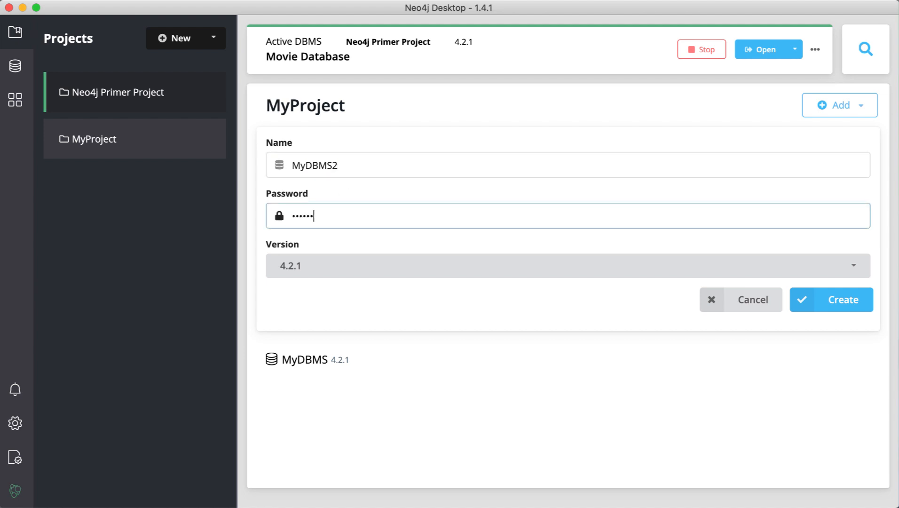
{"action": "left_click", "coordinate": [847, 311]}
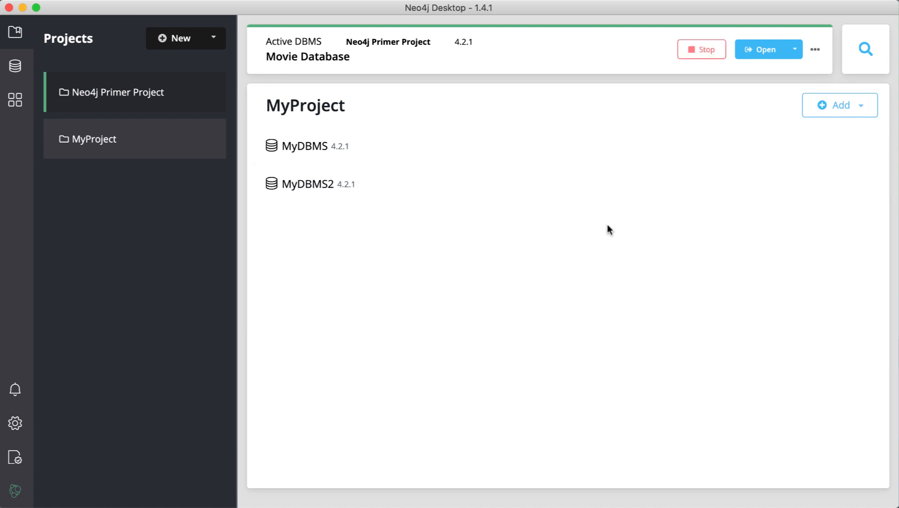
Install APOC 4.2.0.0 from MyDBMS2's Plugins list, then close the side panel.
{"action": "left_click", "coordinate": [503, 197]}
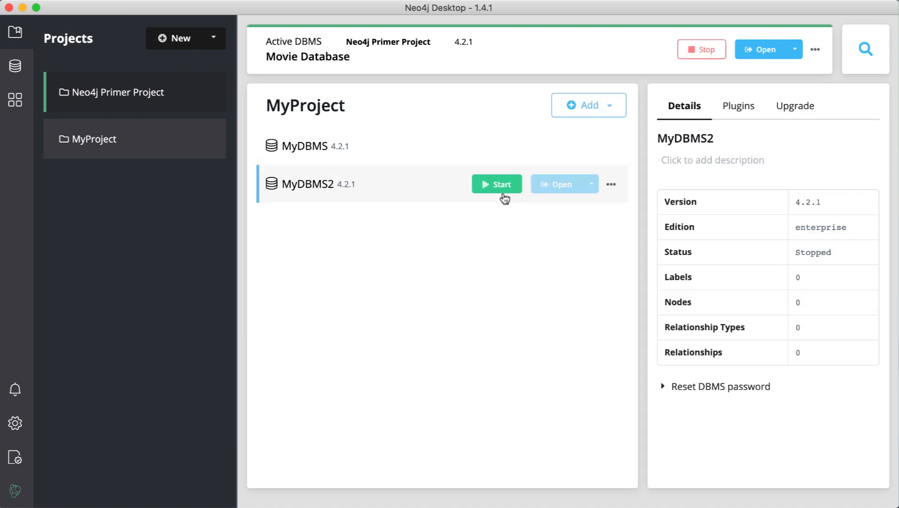
{"action": "left_click", "coordinate": [739, 111]}
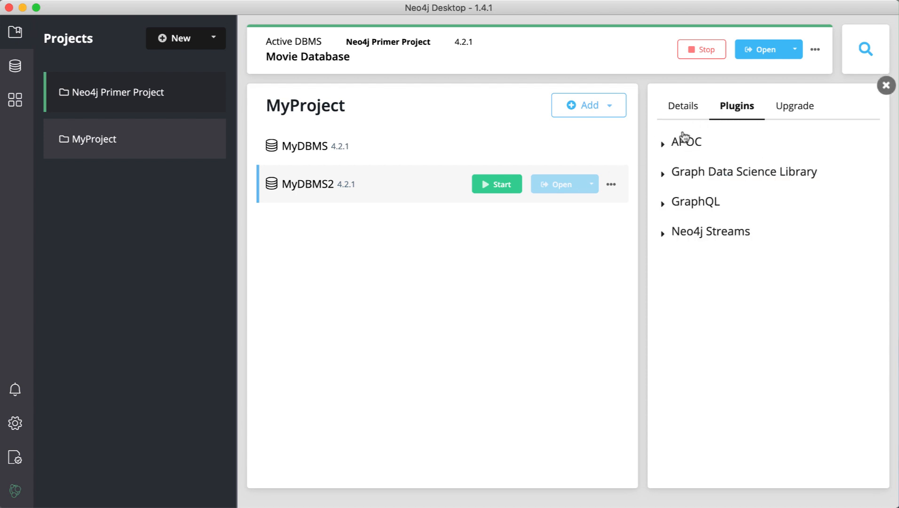
{"action": "left_click", "coordinate": [669, 151]}
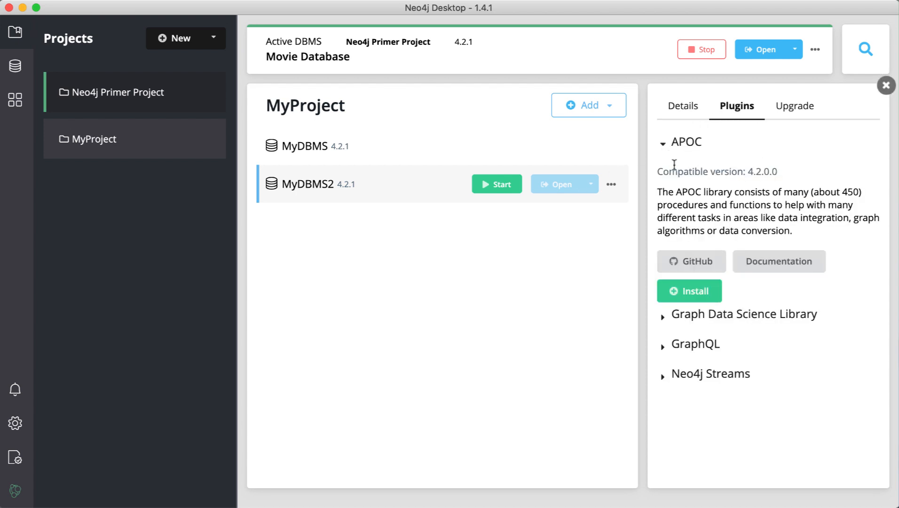
{"action": "left_click", "coordinate": [698, 289]}
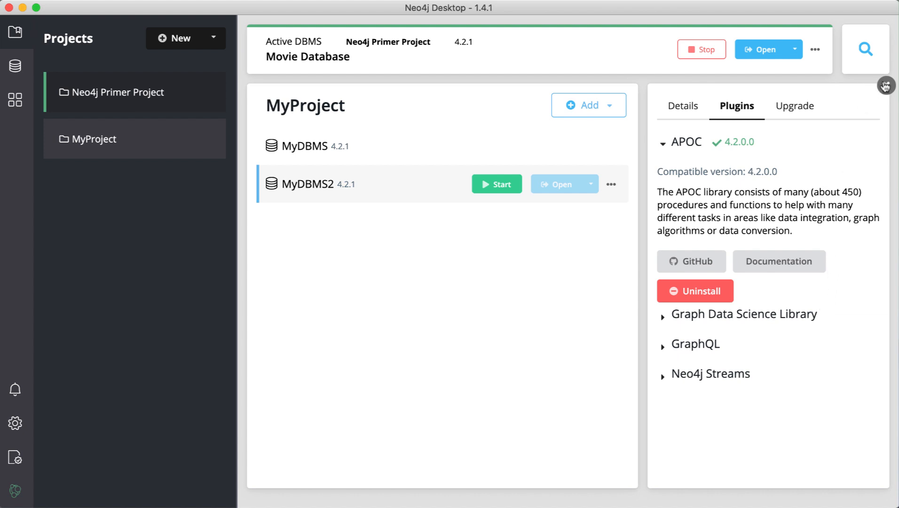
{"action": "left_click", "coordinate": [885, 85]}
{"action": "mouse_move", "coordinate": [667, 146]}
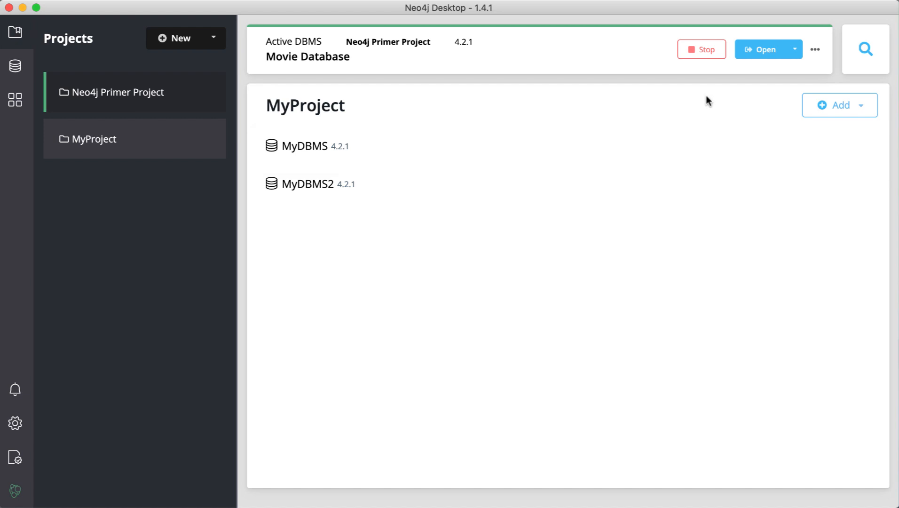
Stop the Movie Database, start MyDBMS, and close its details panel.
{"action": "left_click", "coordinate": [705, 54]}
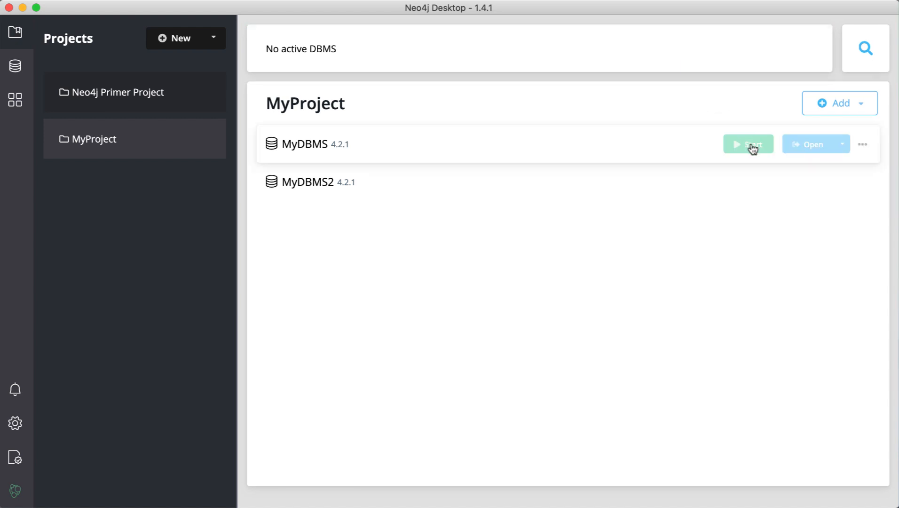
{"action": "left_click", "coordinate": [751, 146]}
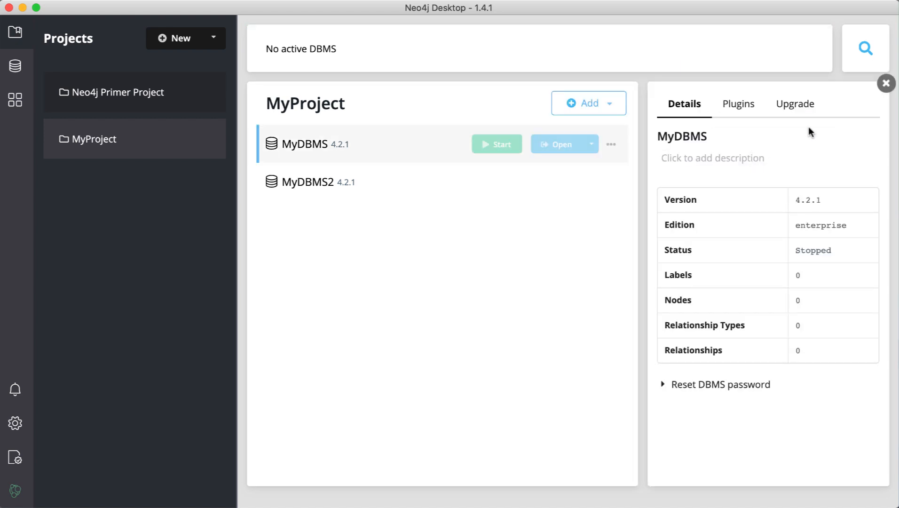
{"action": "left_click", "coordinate": [505, 146]}
{"action": "left_click", "coordinate": [886, 85]}
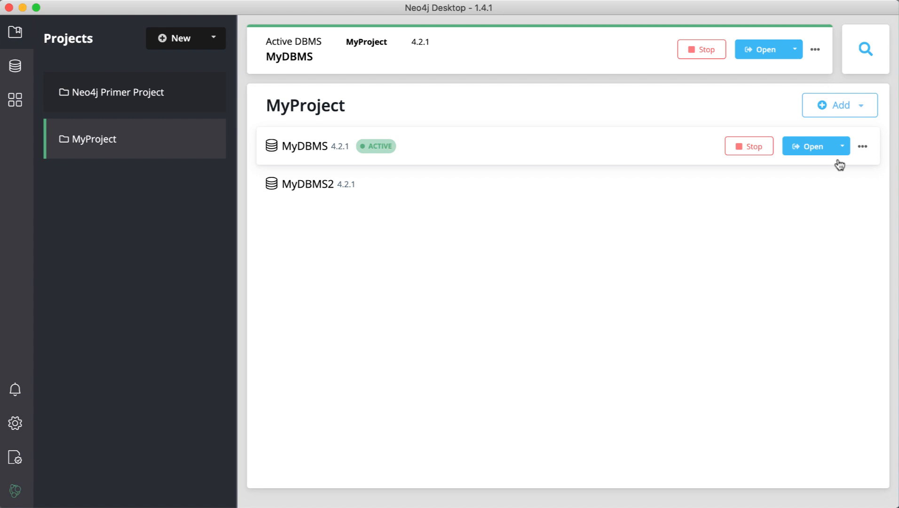
{"action": "left_click", "coordinate": [863, 147]}
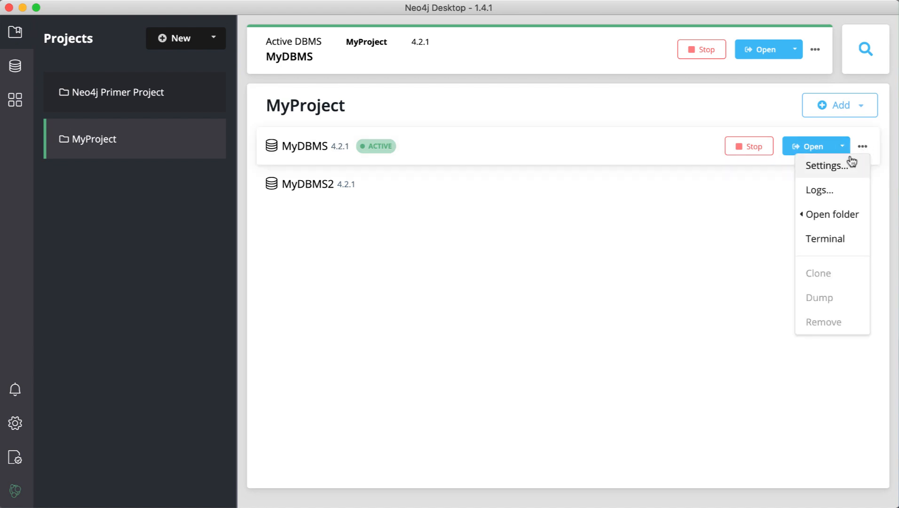
{"action": "left_click", "coordinate": [827, 165]}
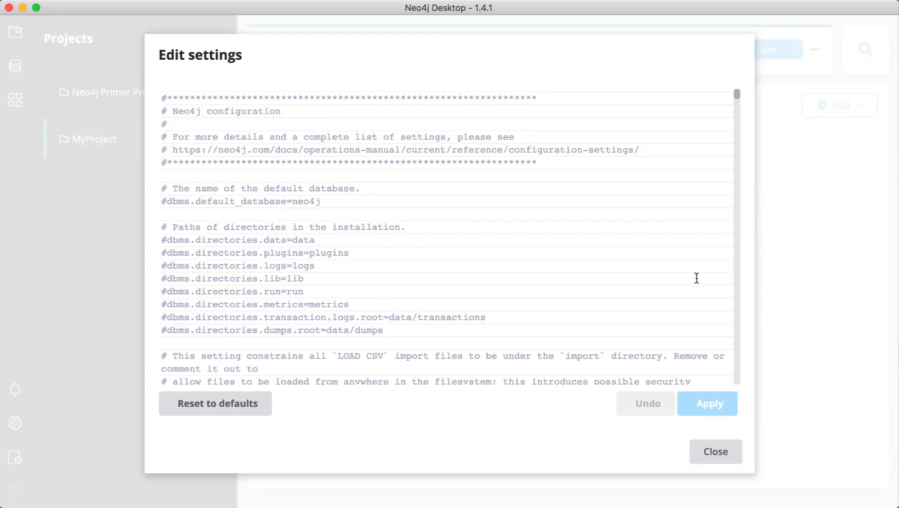
{"action": "scroll", "coordinate": [696, 277], "scroll_direction": "down", "scroll_amount": 15}
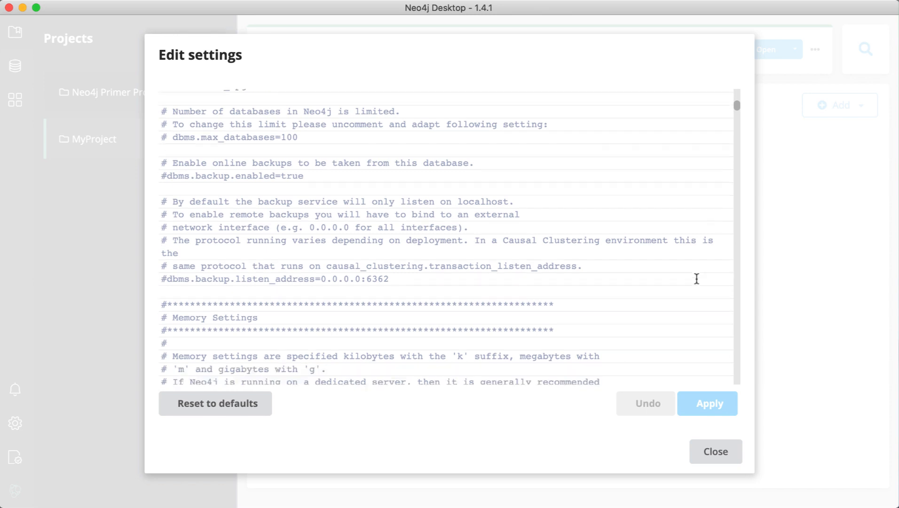
{"action": "scroll", "coordinate": [696, 279], "scroll_direction": "up", "scroll_amount": 10}
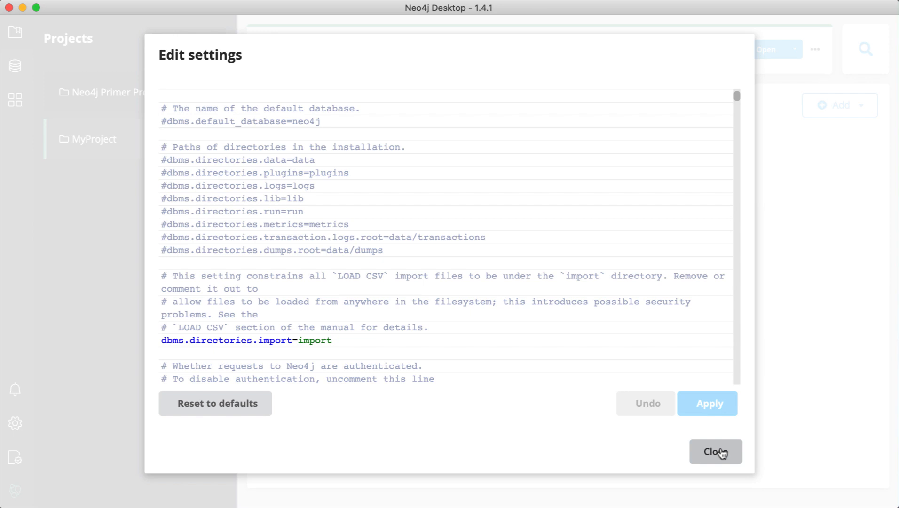
{"action": "left_click", "coordinate": [722, 453]}
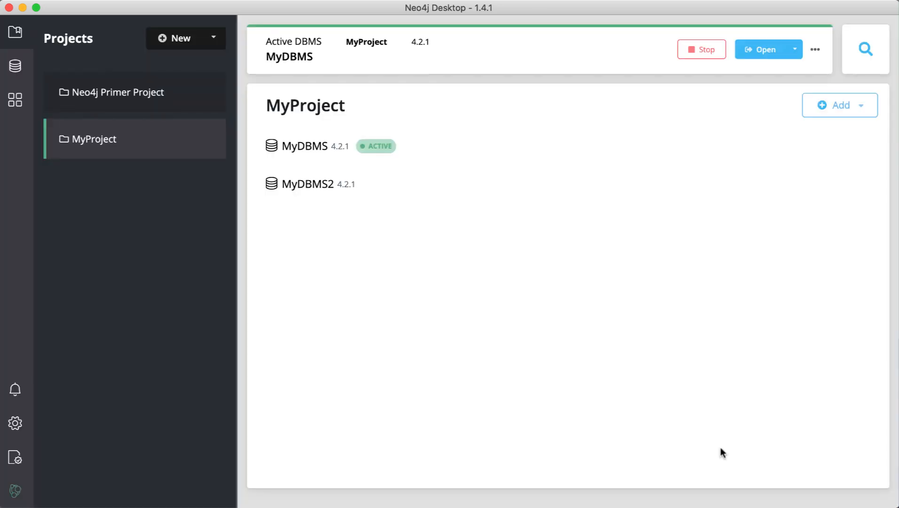
View the MyDBMS log, then close the log viewer.
{"action": "left_click", "coordinate": [815, 49]}
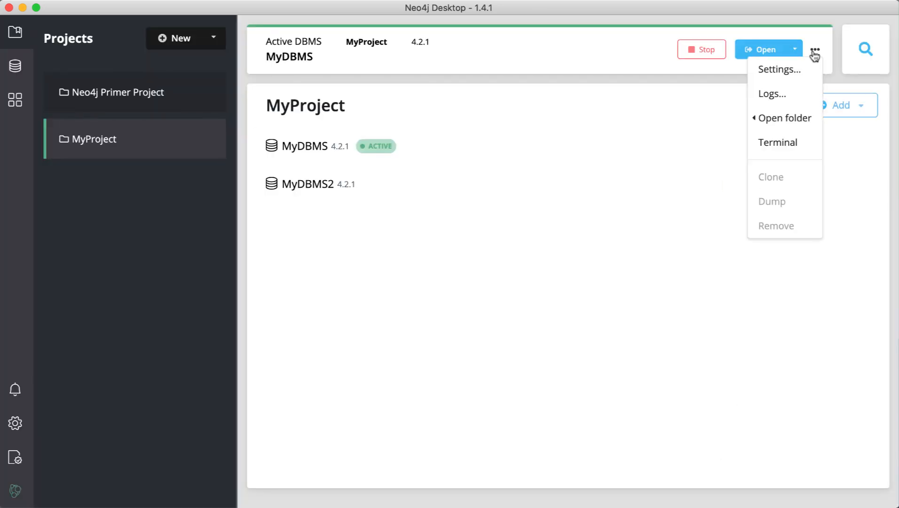
{"action": "left_click", "coordinate": [783, 91]}
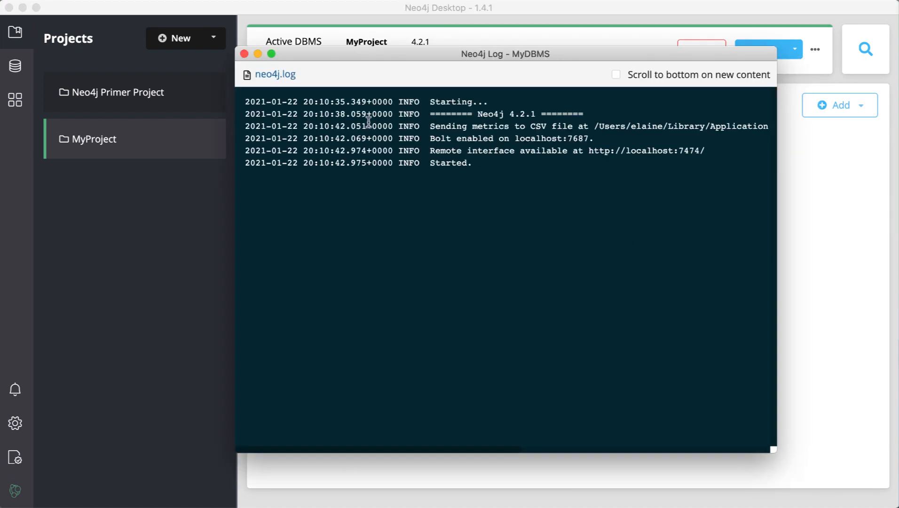
{"action": "left_click", "coordinate": [243, 53]}
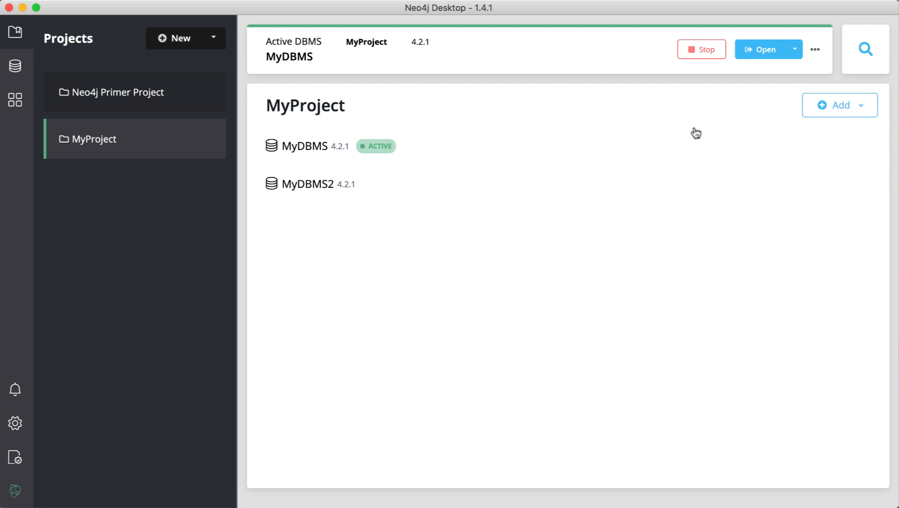
Open MyDBMS's Import folder in Finder and dismiss the notice banner.
{"action": "left_click", "coordinate": [813, 51]}
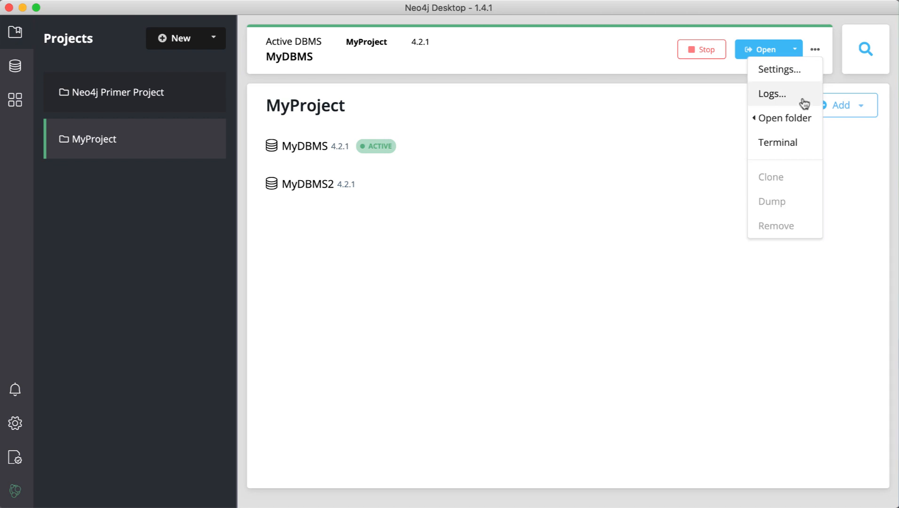
{"action": "mouse_move", "coordinate": [800, 122]}
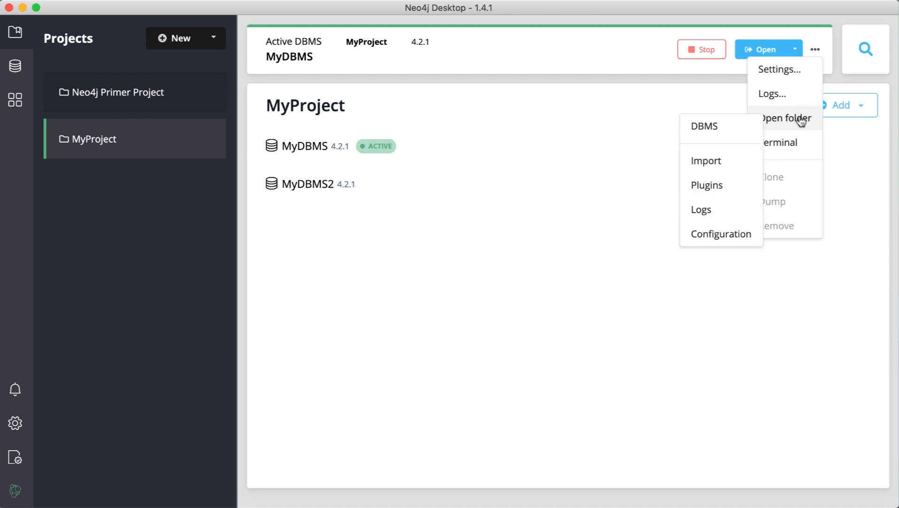
{"action": "left_click", "coordinate": [720, 166]}
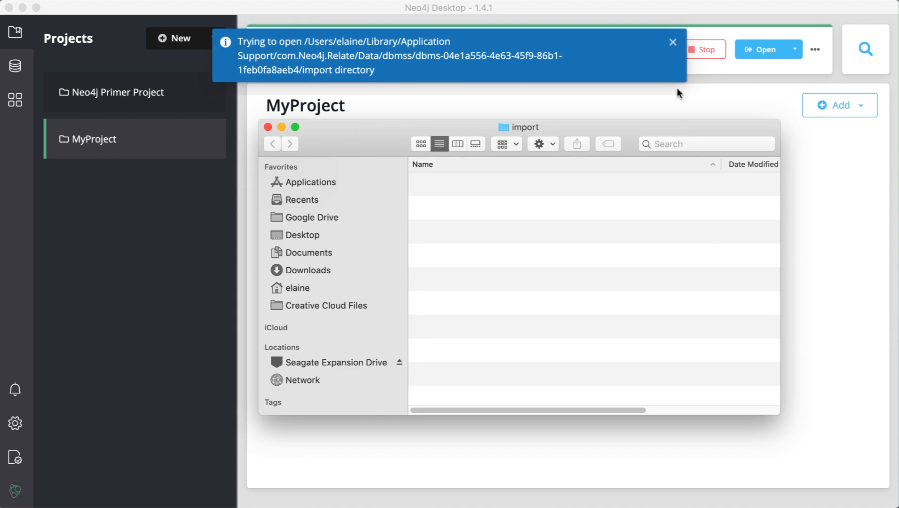
{"action": "left_click", "coordinate": [672, 43]}
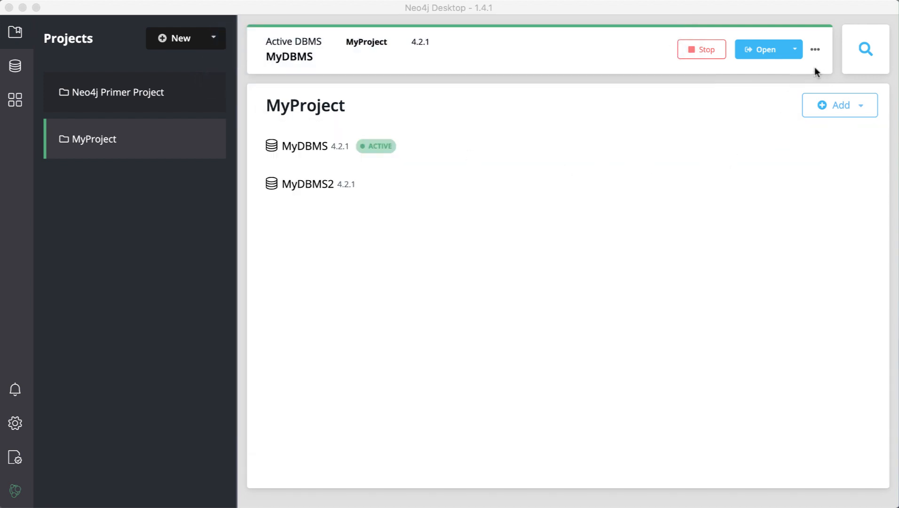
{"action": "left_click", "coordinate": [813, 49]}
{"action": "left_click", "coordinate": [800, 141]}
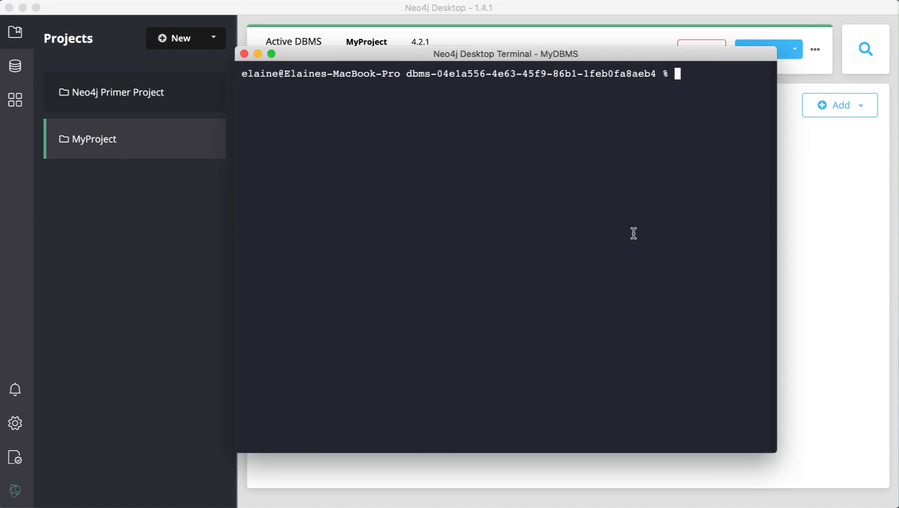
{"action": "type", "text": "ls bin"}
{"action": "key", "text": "Return"}
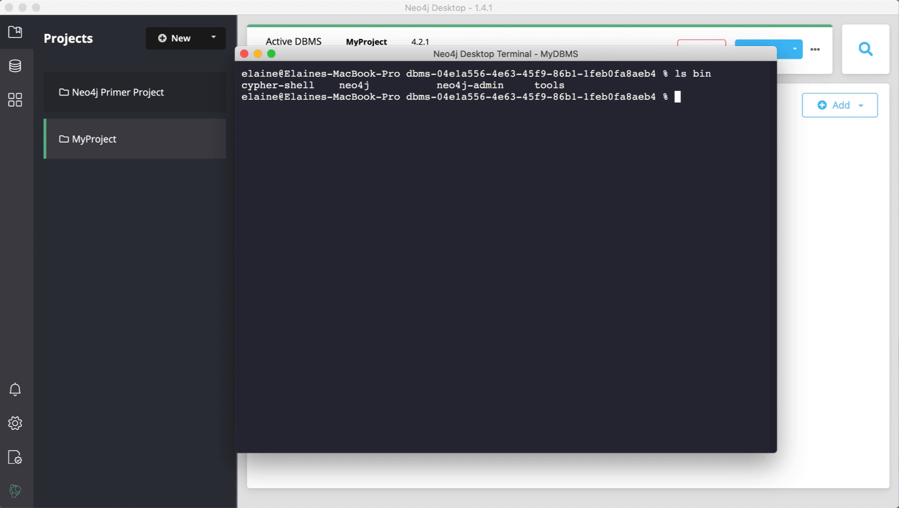
{"action": "type", "text": "ls"}
{"action": "key", "text": "Return"}
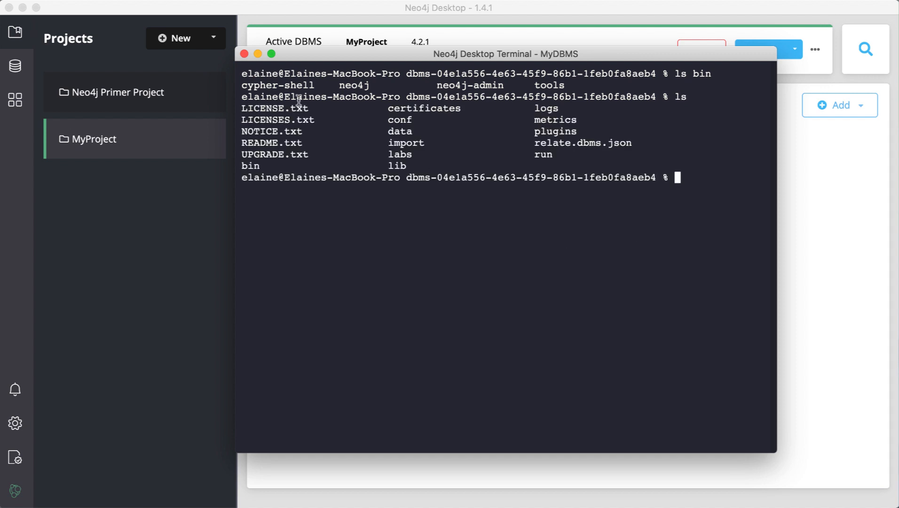
{"action": "left_click", "coordinate": [245, 55]}
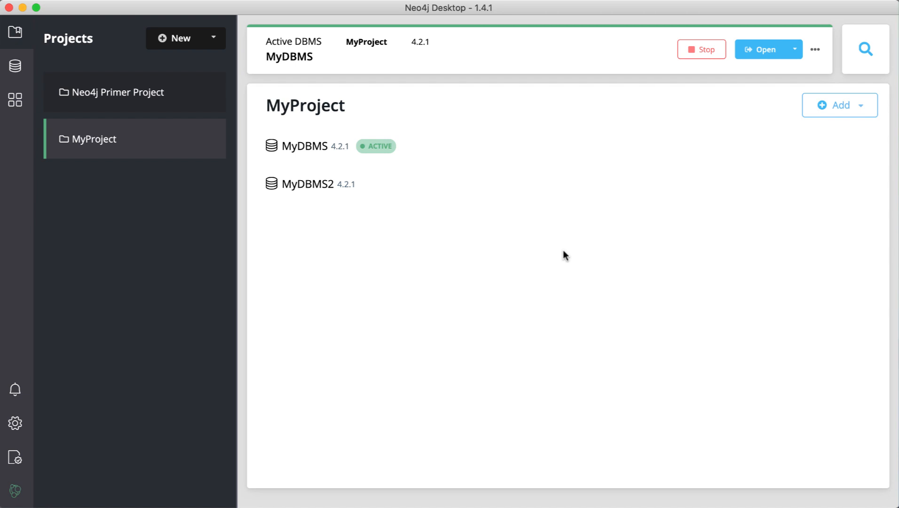
Browse Neo4j Primer Project and MyProject, expand installed Neo4j 4.2.1, then list graph apps.
{"action": "left_click", "coordinate": [139, 97]}
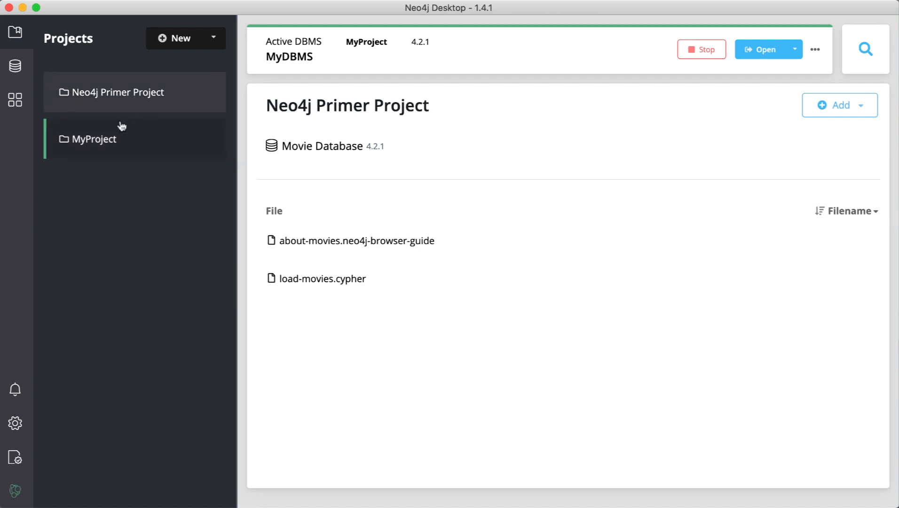
{"action": "left_click", "coordinate": [114, 140]}
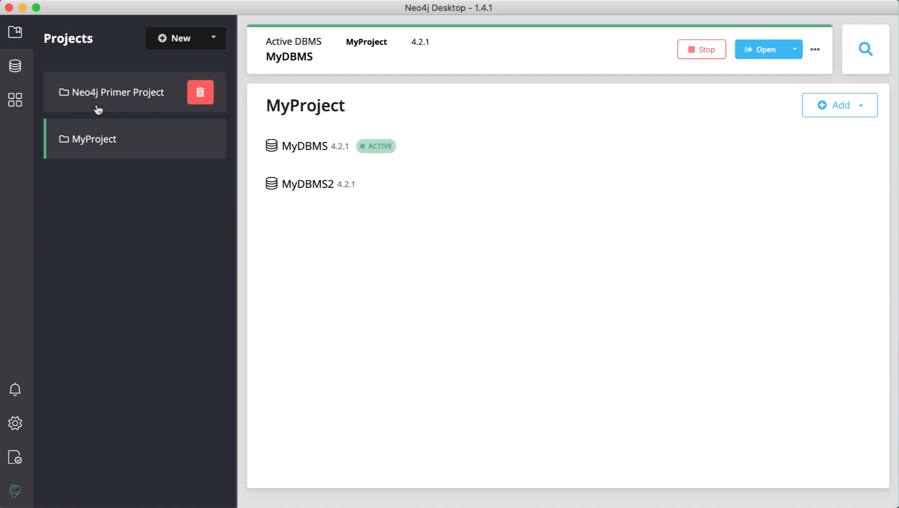
{"action": "left_click", "coordinate": [24, 73]}
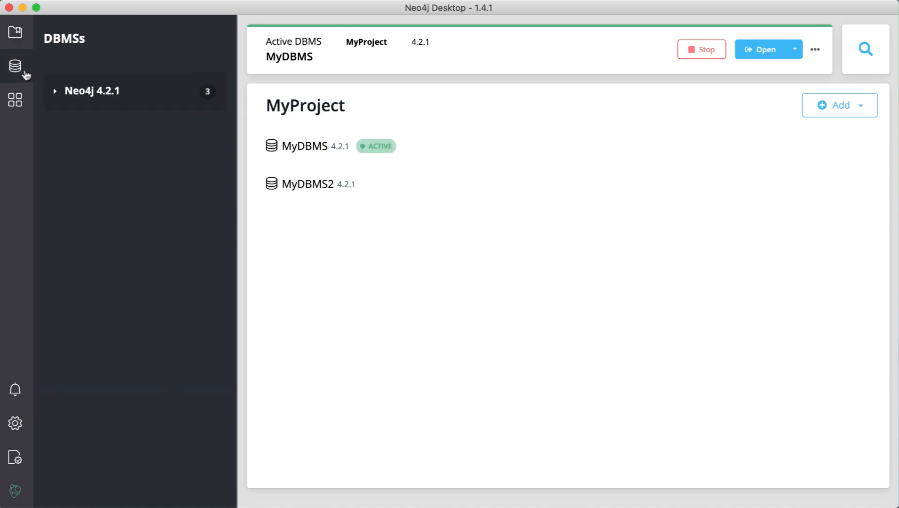
{"action": "left_click", "coordinate": [55, 92]}
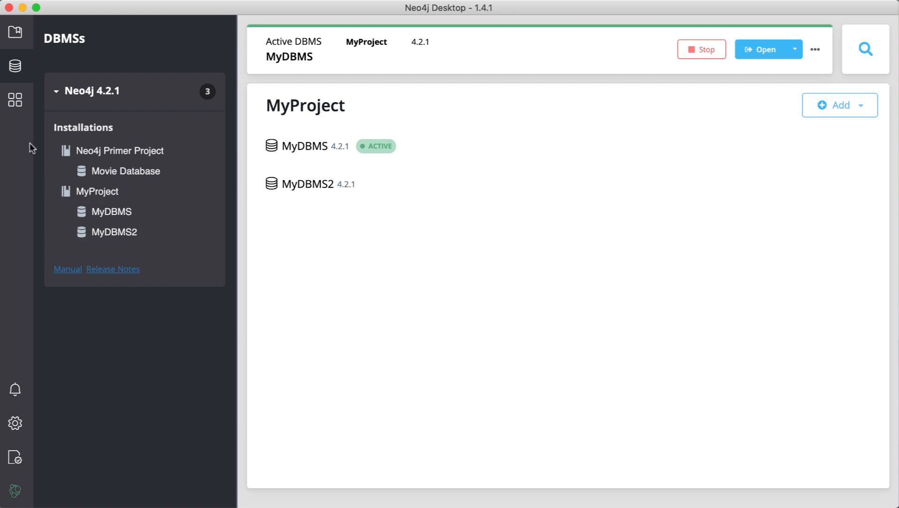
{"action": "left_click", "coordinate": [18, 105]}
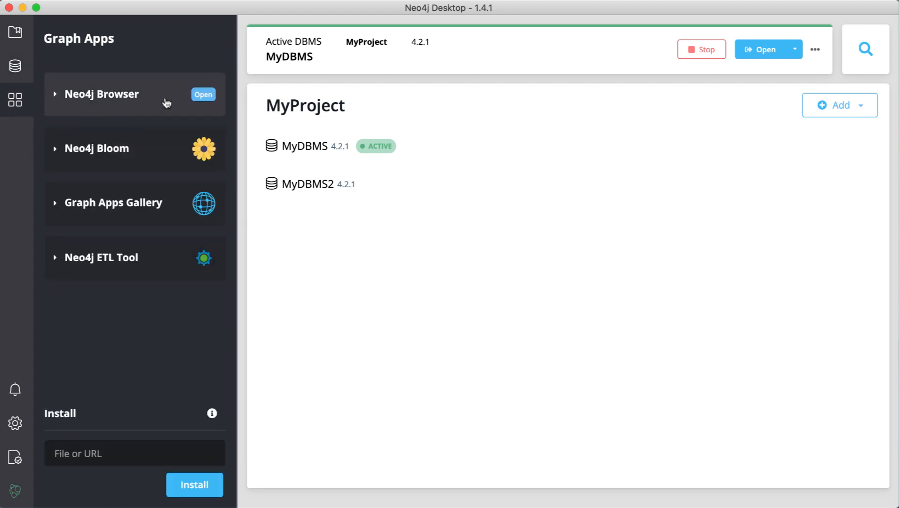
{"action": "mouse_move", "coordinate": [209, 158]}
{"action": "mouse_move", "coordinate": [211, 194]}
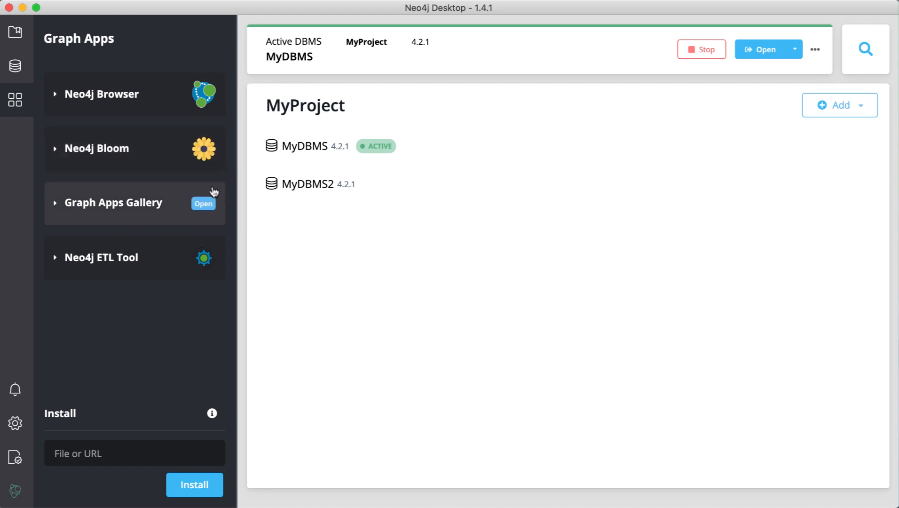
{"action": "left_click", "coordinate": [212, 203]}
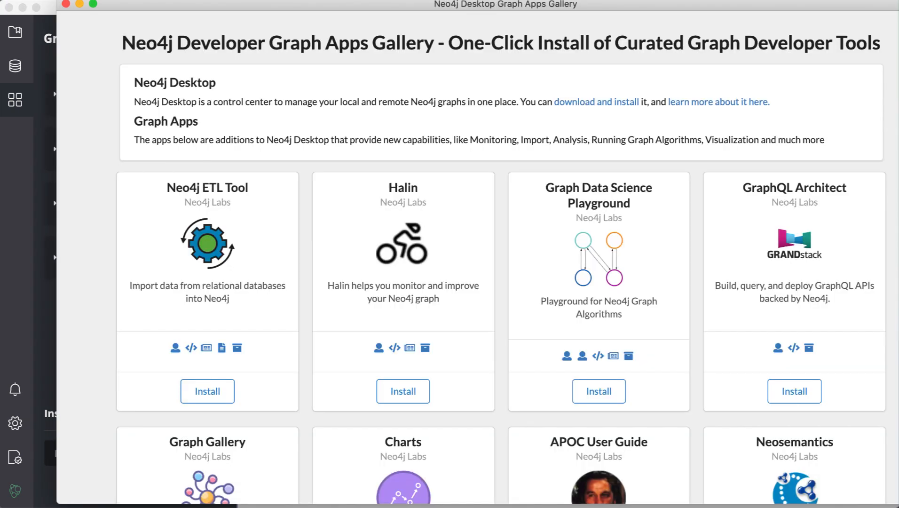
{"action": "left_click_drag", "start_coordinate": [898, 4], "coordinate": [871, 7]}
{"action": "scroll", "coordinate": [807, 335], "scroll_direction": "down", "scroll_amount": 15}
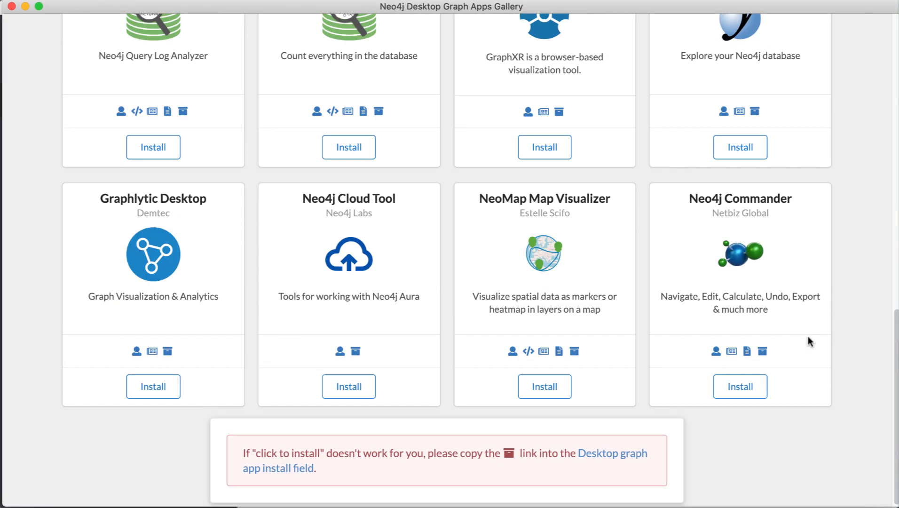
{"action": "scroll", "coordinate": [808, 336], "scroll_direction": "up", "scroll_amount": 15}
{"action": "left_click", "coordinate": [12, 6]}
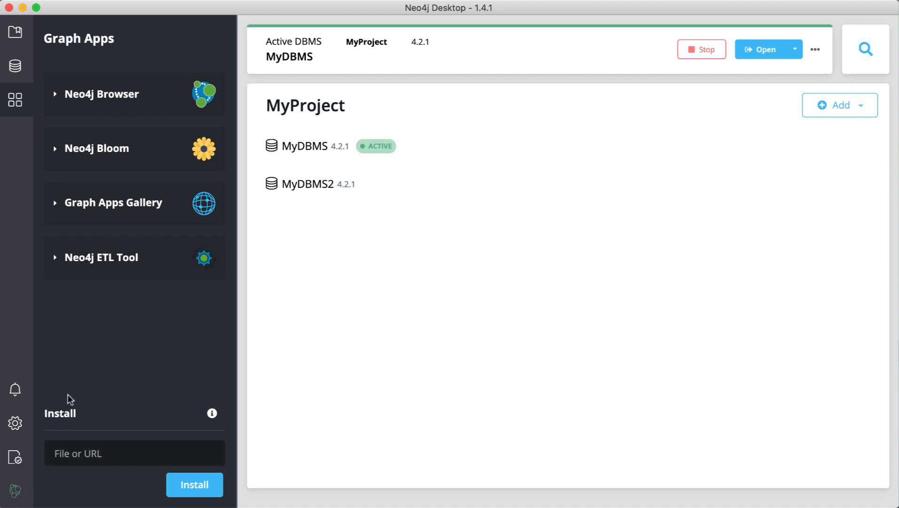
Check update notifications, scroll through application settings, then view the Software Keys panel.
{"action": "left_click", "coordinate": [15, 391]}
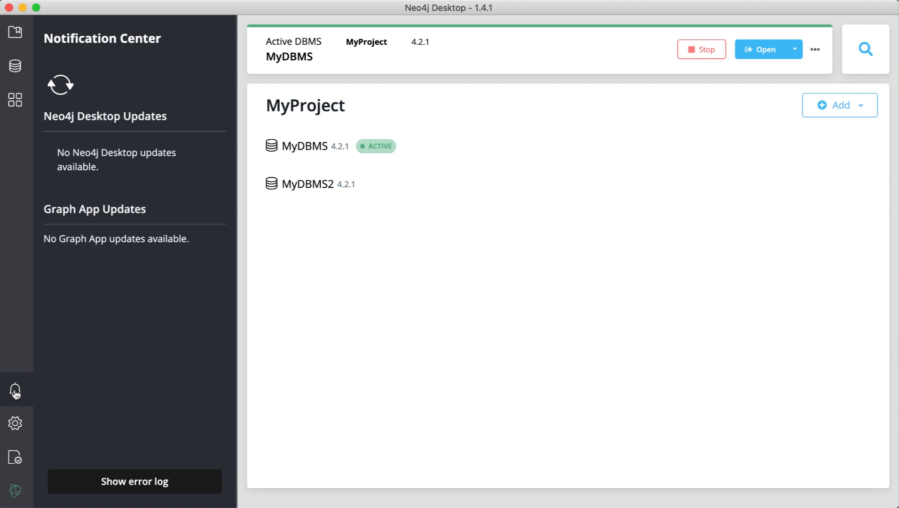
{"action": "left_click", "coordinate": [17, 423]}
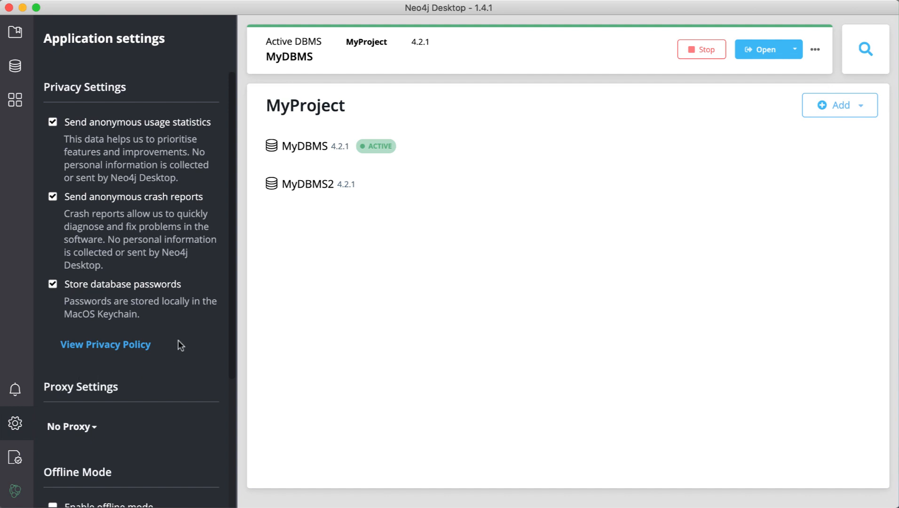
{"action": "scroll", "coordinate": [178, 340], "scroll_direction": "down", "scroll_amount": 5}
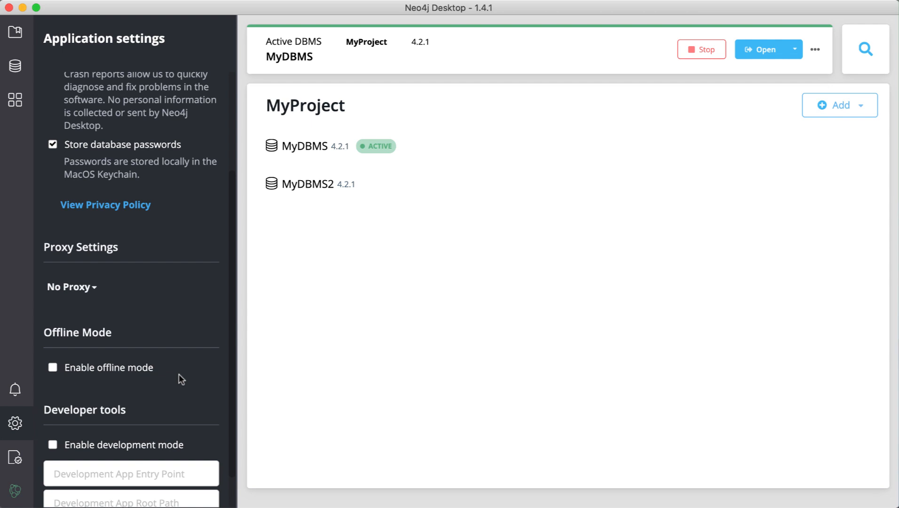
{"action": "left_click", "coordinate": [18, 459]}
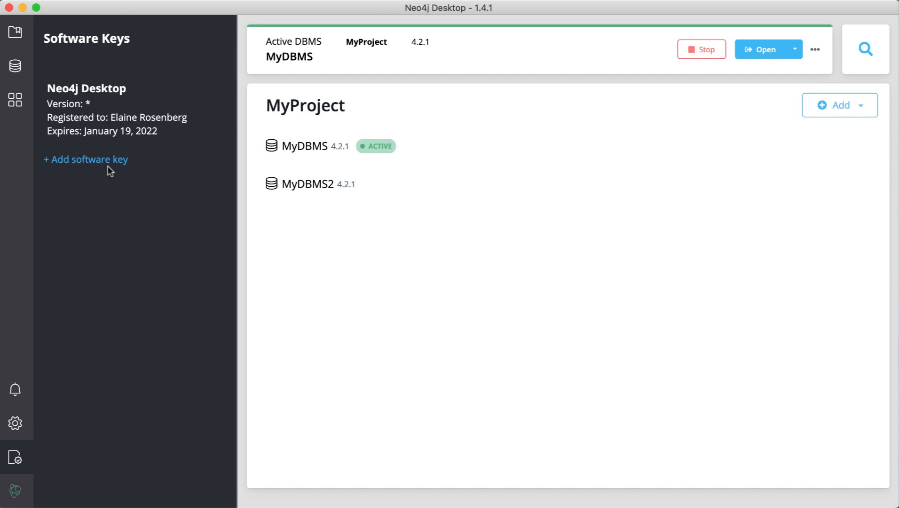
Show the Neo4j Desktop About panel with version 1.4.1, then go back to the Projects list.
{"action": "left_click", "coordinate": [16, 494]}
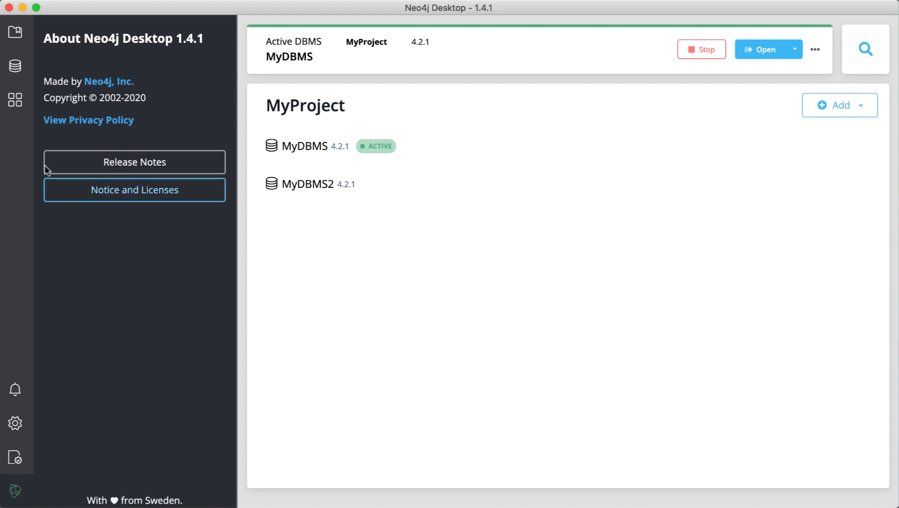
{"action": "left_click", "coordinate": [14, 34]}
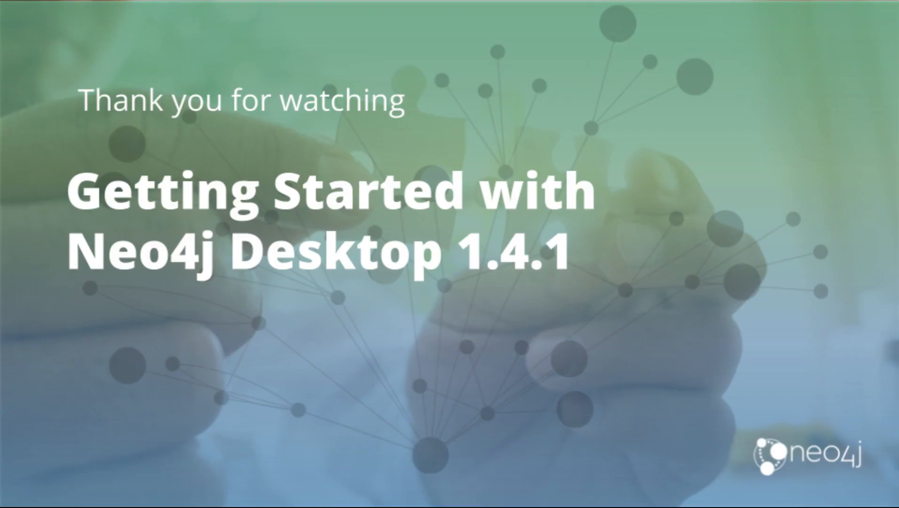